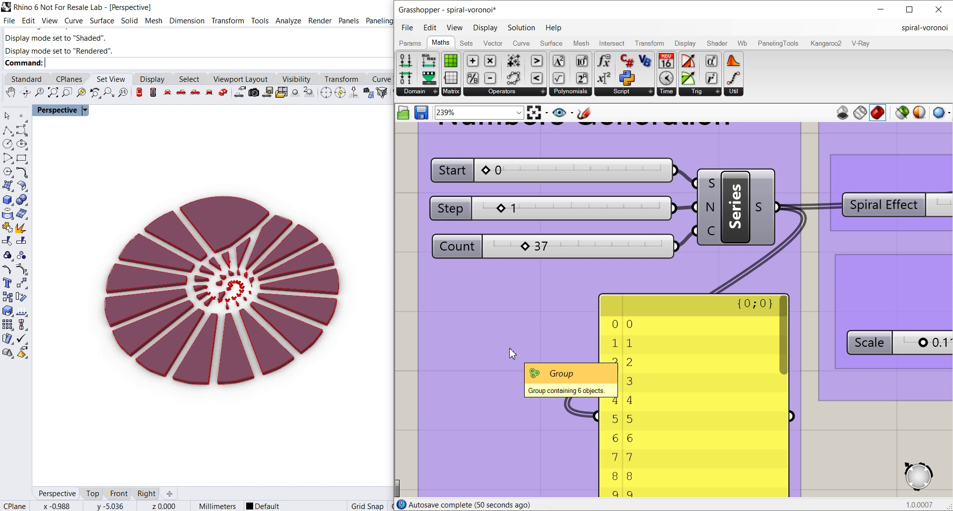
Pan and zoom the canvas around the Numbers Generation group
{"action": "scroll", "coordinate": [512, 353], "scroll_direction": "down", "scroll_amount": 4}
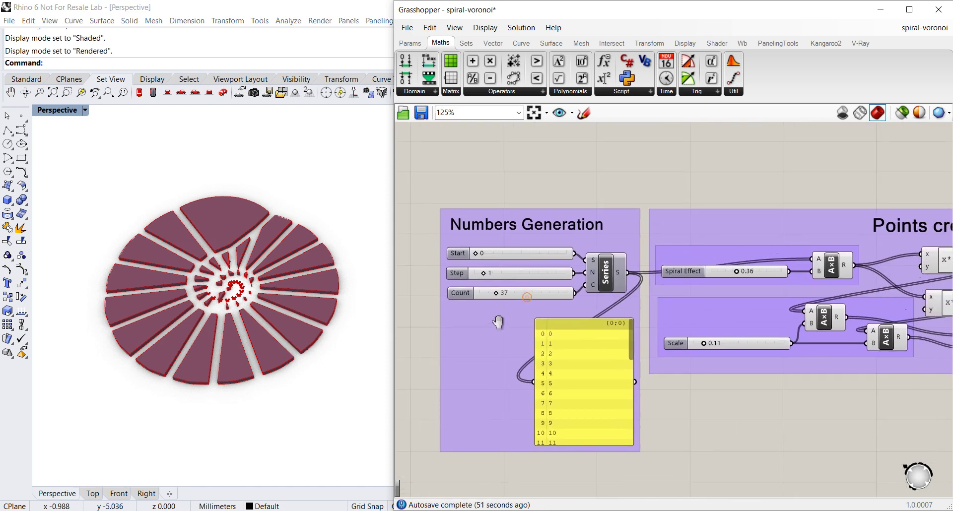
{"action": "scroll", "coordinate": [500, 327], "scroll_direction": "up", "scroll_amount": 3}
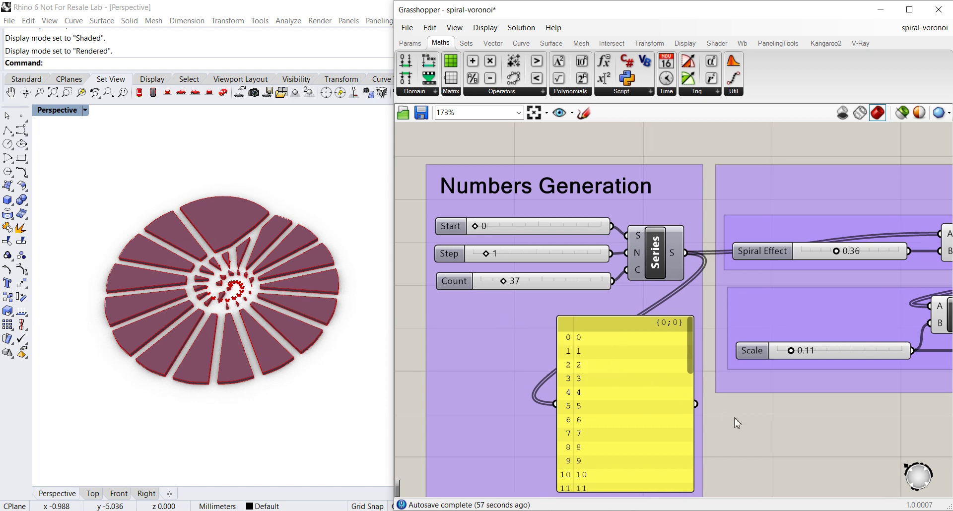
{"action": "scroll", "coordinate": [741, 423], "scroll_direction": "down", "scroll_amount": 1}
{"action": "mouse_move", "coordinate": [741, 425]}
{"action": "right_mouse_down"}
{"action": "mouse_move", "coordinate": [691, 385]}
{"action": "mouse_move", "coordinate": [742, 417]}
{"action": "right_mouse_up"}
{"action": "scroll", "coordinate": [692, 392], "scroll_direction": "up", "scroll_amount": 1}
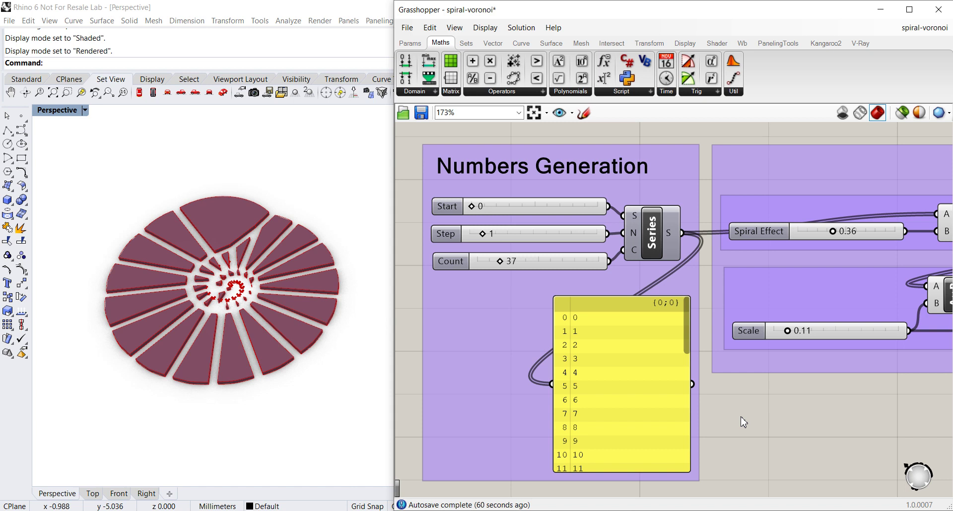
{"action": "right_click_drag", "start_coordinate": [613, 283], "coordinate": [622, 294]}
{"action": "scroll", "coordinate": [504, 194], "scroll_direction": "up", "scroll_amount": 2}
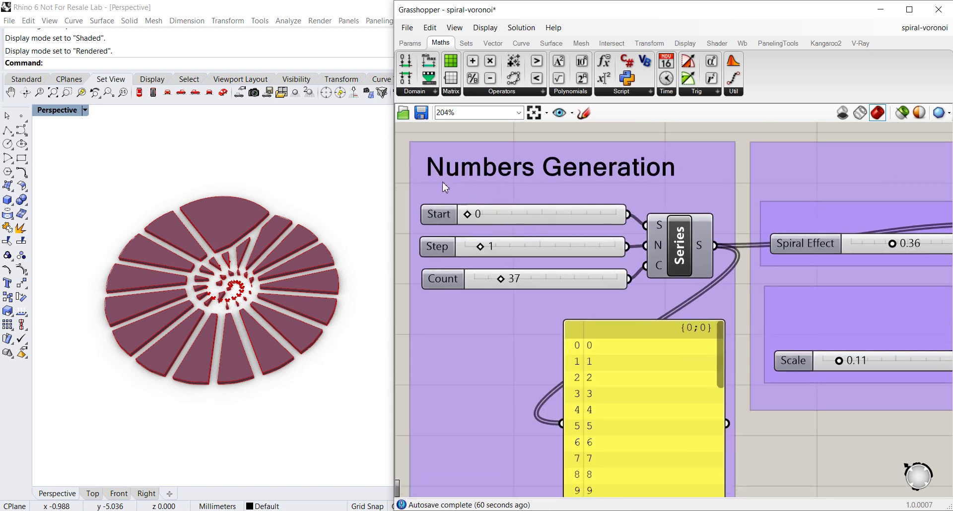
{"action": "mouse_move", "coordinate": [583, 197]}
{"action": "right_mouse_down"}
{"action": "mouse_move", "coordinate": [589, 190]}
{"action": "mouse_move", "coordinate": [580, 187]}
{"action": "right_mouse_up"}
{"action": "scroll", "coordinate": [580, 186], "scroll_direction": "down", "scroll_amount": 2}
{"action": "scroll", "coordinate": [626, 268], "scroll_direction": "up", "scroll_amount": 2}
{"action": "scroll", "coordinate": [626, 269], "scroll_direction": "down", "scroll_amount": 1}
{"action": "right_click_drag", "start_coordinate": [626, 269], "coordinate": [596, 245]}
{"action": "left_click_drag", "start_coordinate": [678, 289], "coordinate": [580, 329]}
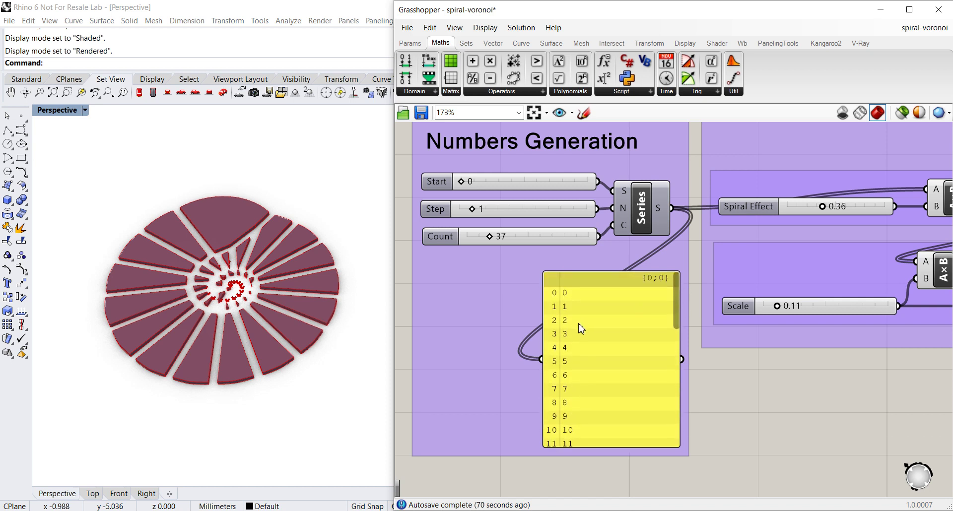
{"action": "scroll", "coordinate": [640, 353], "scroll_direction": "down", "scroll_amount": 2}
Select the Pt component in Points creation so the spiral points preview as green markers
{"action": "right_click_drag", "start_coordinate": [733, 400], "coordinate": [566, 406]}
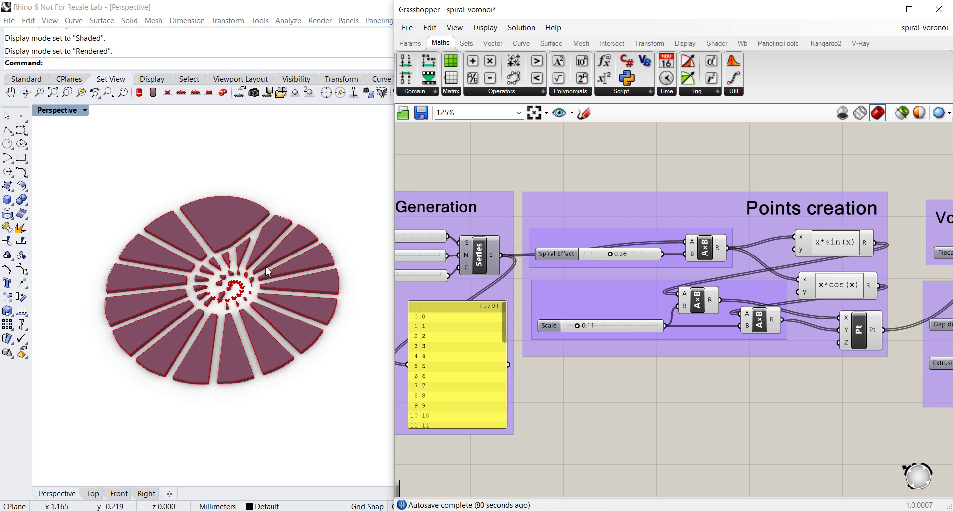
{"action": "left_click", "coordinate": [859, 331]}
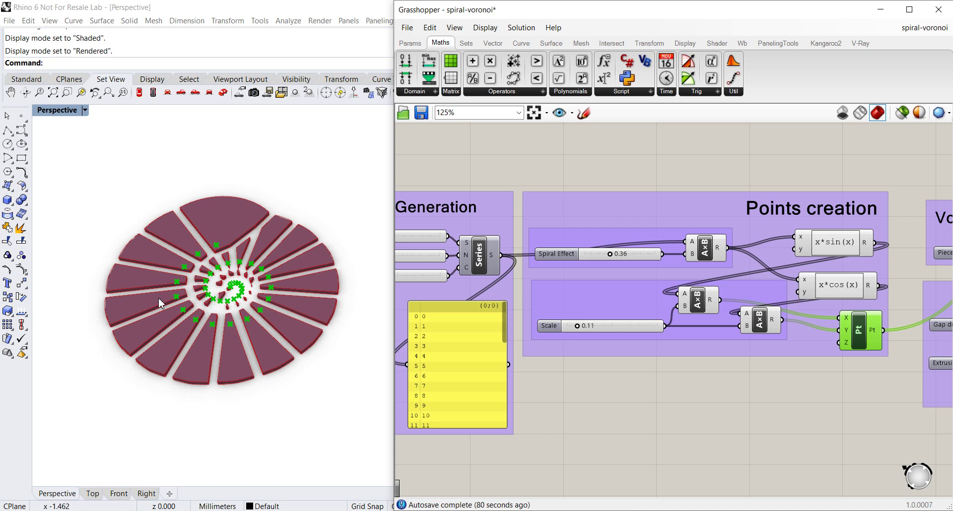
{"action": "right_click_drag", "start_coordinate": [569, 387], "coordinate": [732, 402]}
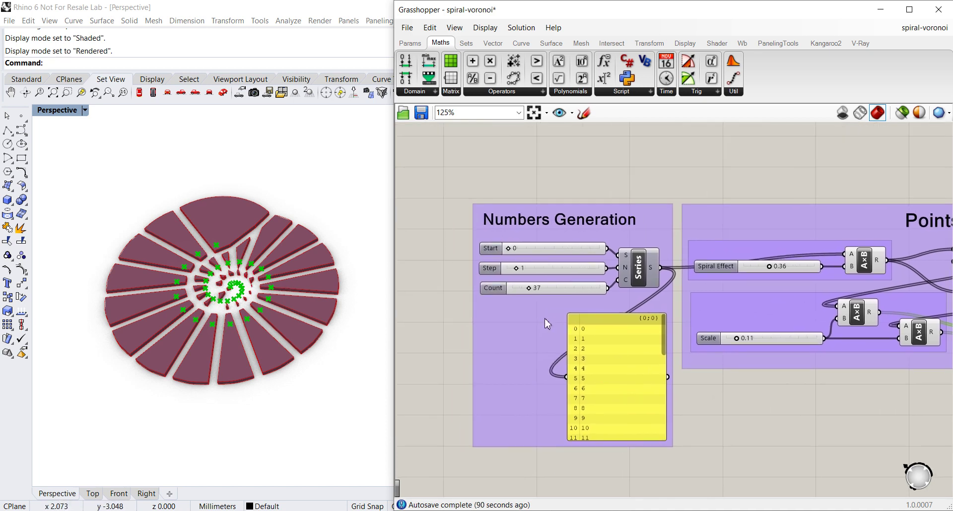
{"action": "scroll", "coordinate": [541, 317], "scroll_direction": "up", "scroll_amount": 4}
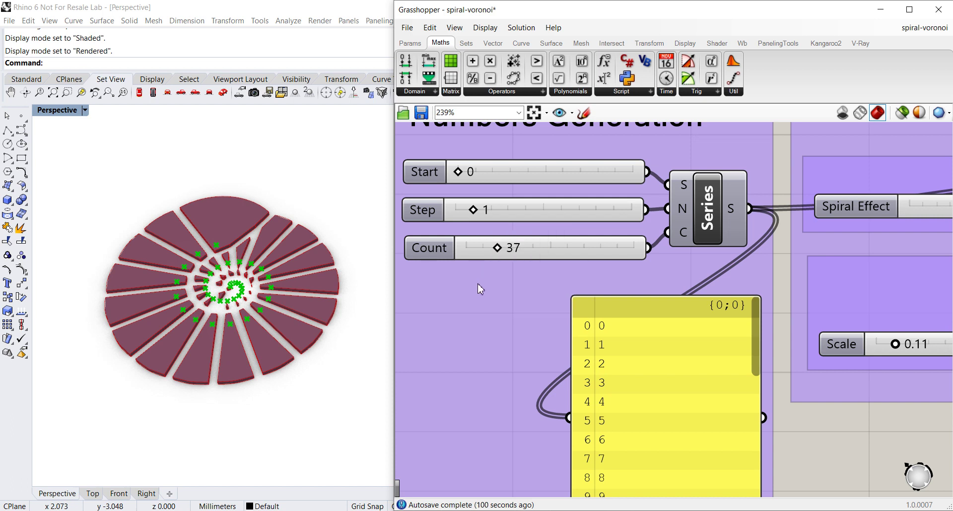
Raise the series Step slider from 1 to 2
{"action": "scroll", "coordinate": [479, 289], "scroll_direction": "up", "scroll_amount": 1}
{"action": "scroll", "coordinate": [468, 229], "scroll_direction": "up", "scroll_amount": 1}
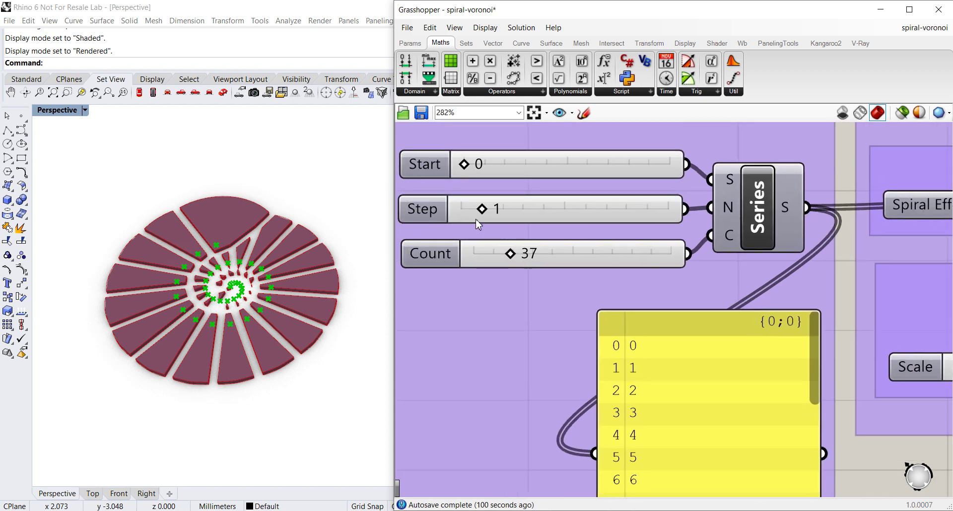
{"action": "left_click_drag", "start_coordinate": [483, 214], "coordinate": [502, 208]}
Check the Series output list, then push the Count slider up from 37 toward 102
{"action": "right_click_drag", "start_coordinate": [620, 369], "coordinate": [590, 320]}
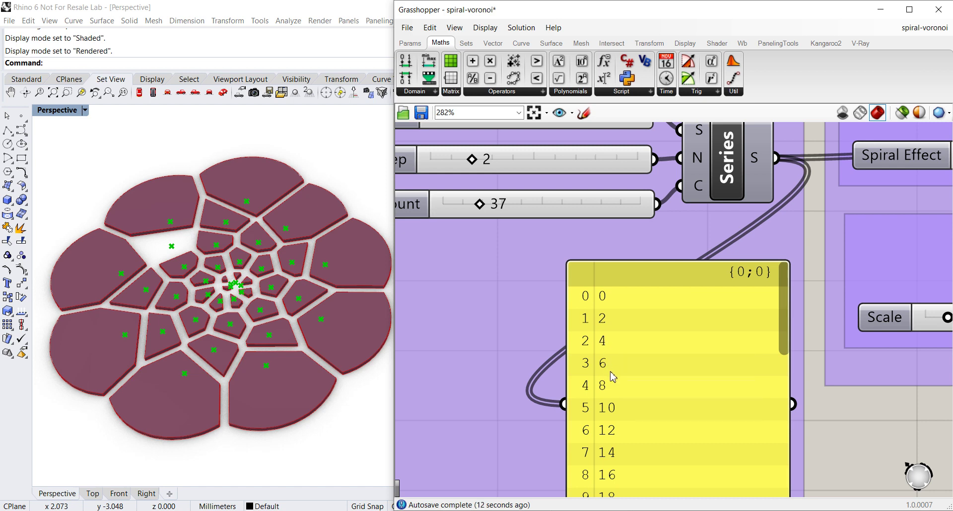
{"action": "right_click_drag", "start_coordinate": [537, 314], "coordinate": [558, 343]}
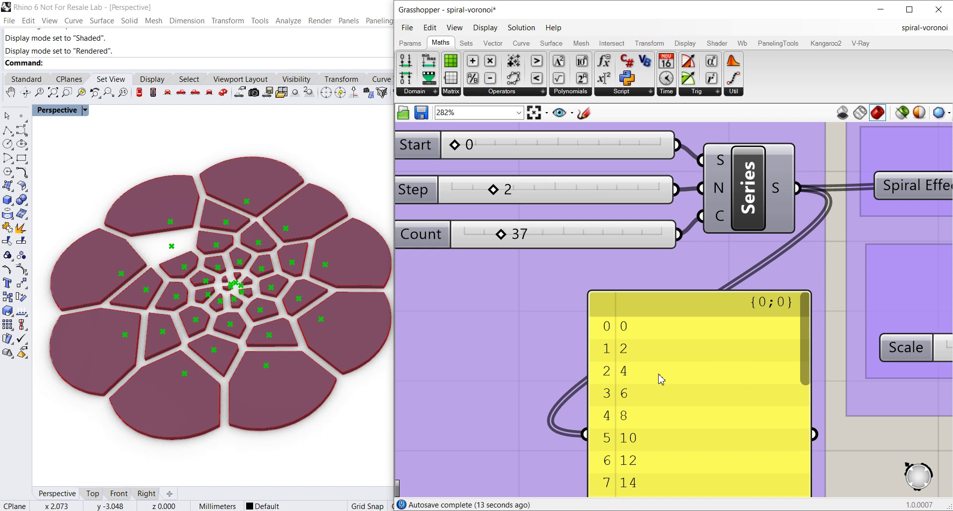
{"action": "right_click_drag", "start_coordinate": [286, 311], "coordinate": [285, 314]}
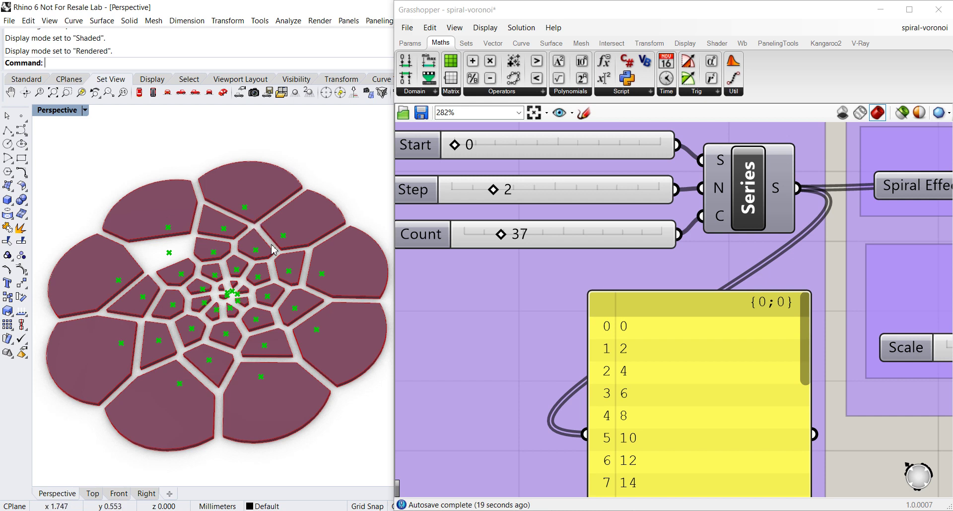
{"action": "scroll", "coordinate": [272, 236], "scroll_direction": "down", "scroll_amount": 2}
{"action": "right_click_drag", "start_coordinate": [458, 292], "coordinate": [496, 316]}
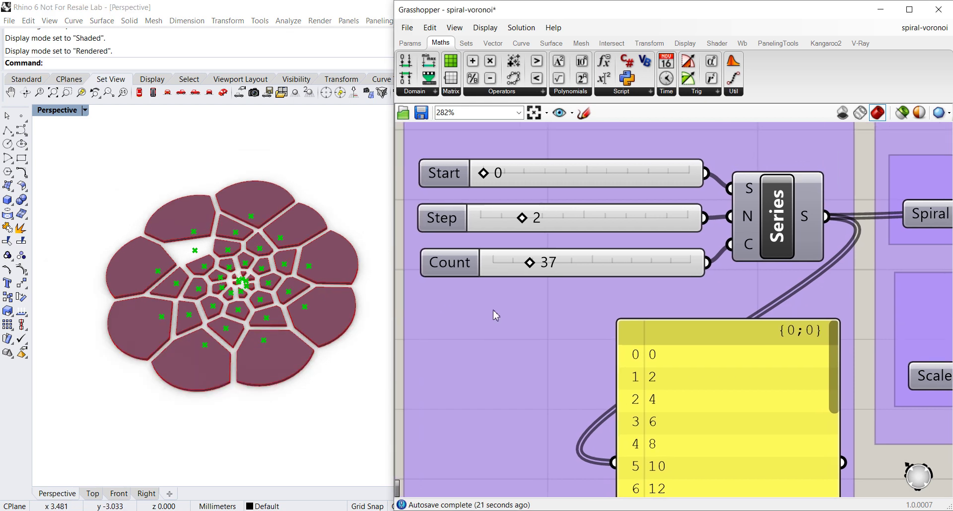
{"action": "scroll", "coordinate": [499, 318], "scroll_direction": "up", "scroll_amount": 1}
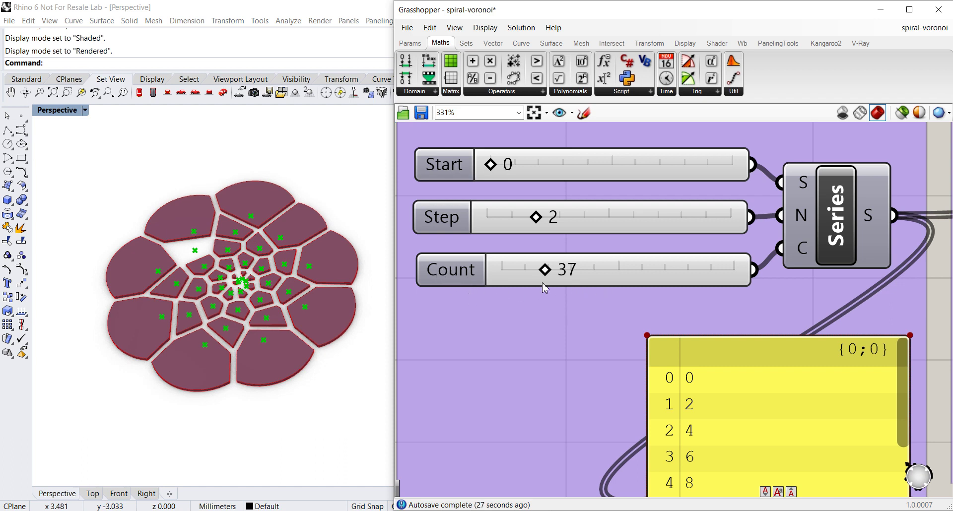
{"action": "scroll", "coordinate": [567, 318], "scroll_direction": "down", "scroll_amount": 2}
{"action": "right_click_drag", "start_coordinate": [569, 328], "coordinate": [516, 228]}
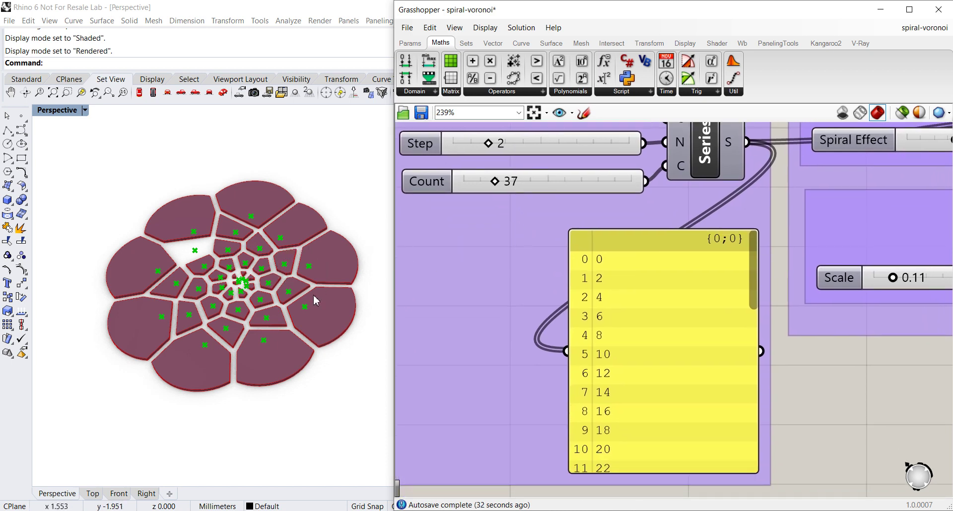
{"action": "left_click_drag", "start_coordinate": [753, 252], "coordinate": [761, 418]}
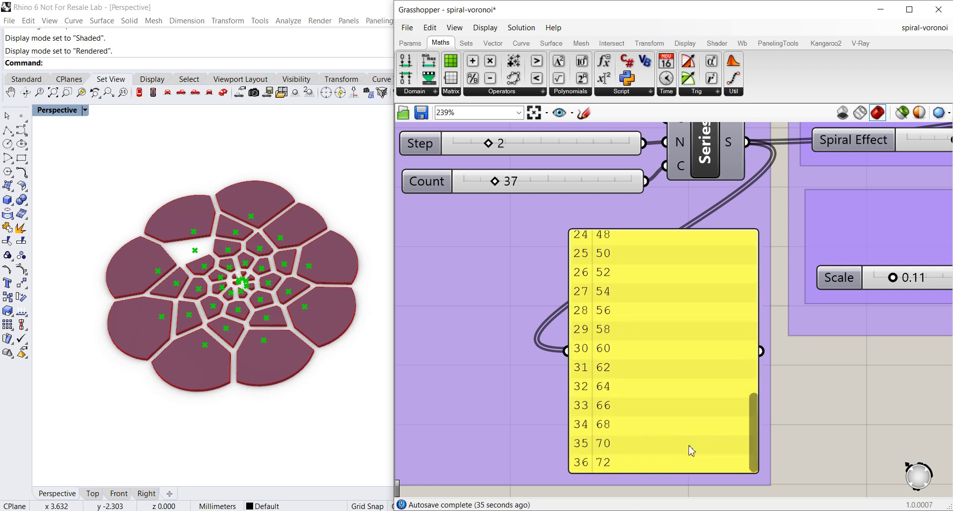
{"action": "left_click_drag", "start_coordinate": [751, 427], "coordinate": [751, 268]}
{"action": "left_click_drag", "start_coordinate": [495, 182], "coordinate": [589, 191]}
Raise Count to 123 and reframe the Rhino view to show the whole enlarged spiral
{"action": "mouse_move", "coordinate": [309, 207]}
{"action": "left_mouse_down"}
{"action": "mouse_move", "coordinate": [302, 213]}
{"action": "mouse_move", "coordinate": [318, 217]}
{"action": "left_mouse_up"}
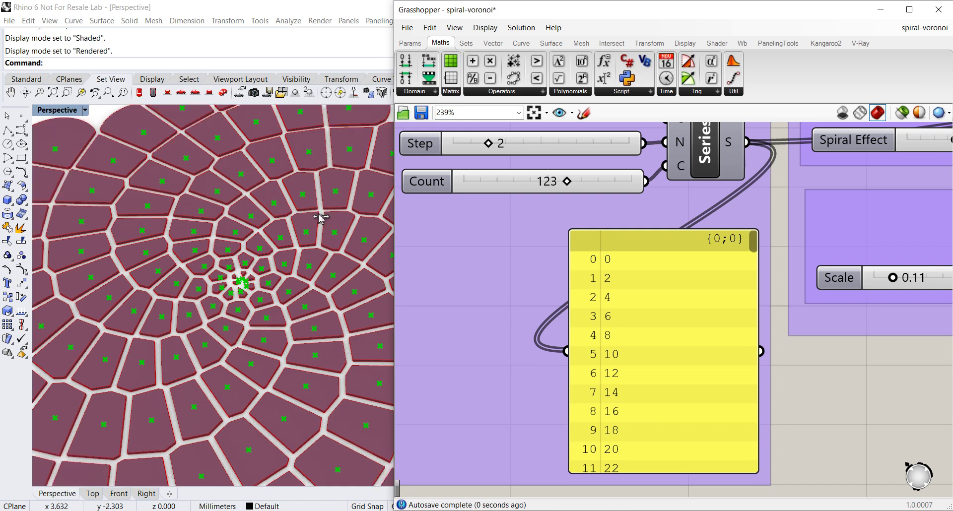
{"action": "scroll", "coordinate": [318, 218], "scroll_direction": "down", "scroll_amount": 10}
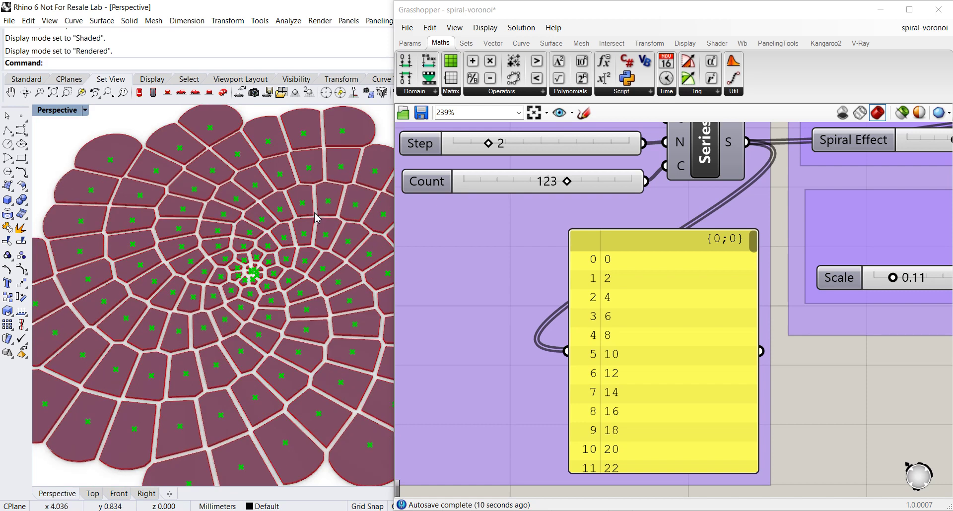
{"action": "right_click_drag", "start_coordinate": [288, 226], "coordinate": [267, 241]}
{"action": "right_click_drag", "start_coordinate": [277, 275], "coordinate": [271, 286], "text": "shift"}
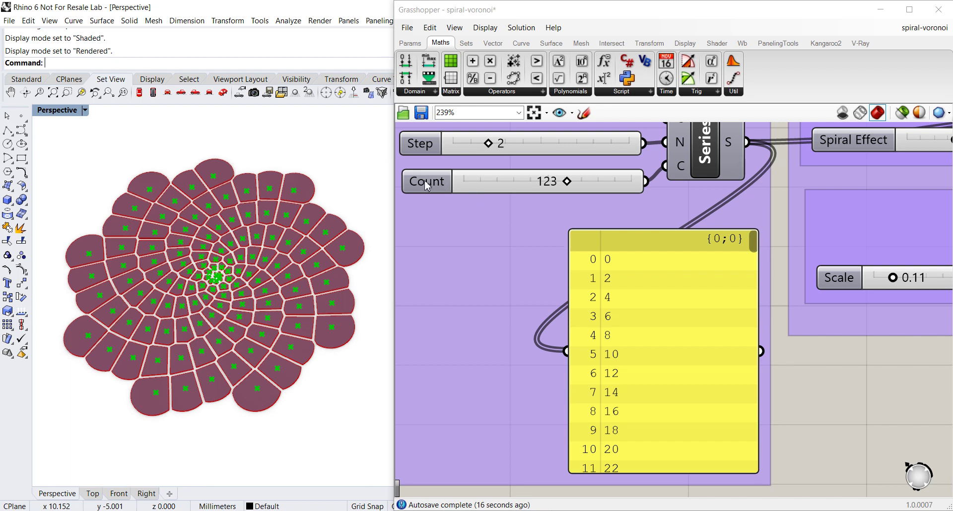
{"action": "scroll", "coordinate": [448, 191], "scroll_direction": "down", "scroll_amount": 1}
{"action": "scroll", "coordinate": [514, 251], "scroll_direction": "down", "scroll_amount": 1}
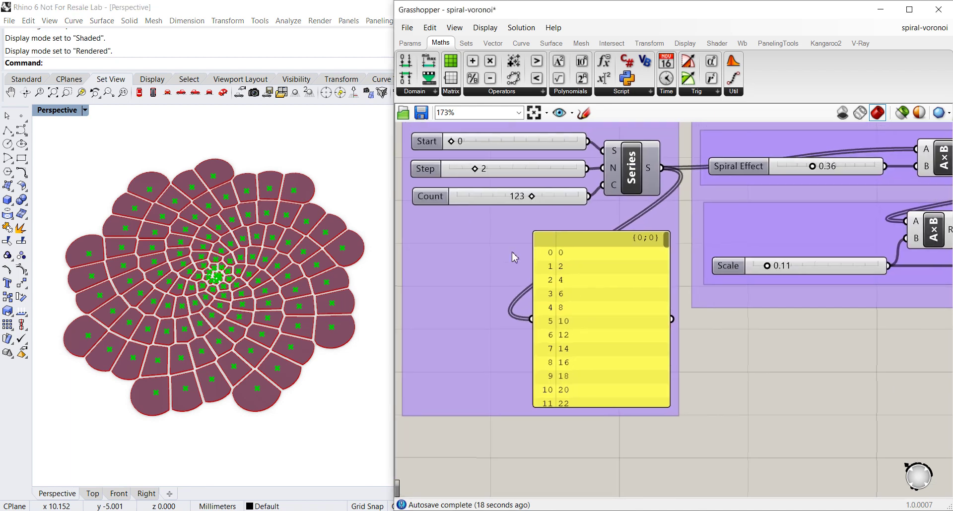
Pan the canvas to the Points creation group and its Spiral Effect slider
{"action": "right_click_drag", "start_coordinate": [515, 252], "coordinate": [498, 256]}
{"action": "right_click_drag", "start_coordinate": [593, 214], "coordinate": [527, 256]}
{"action": "right_click_drag", "start_coordinate": [650, 232], "coordinate": [594, 237]}
{"action": "scroll", "coordinate": [535, 258], "scroll_direction": "down", "scroll_amount": 1}
{"action": "scroll", "coordinate": [599, 225], "scroll_direction": "up", "scroll_amount": 2}
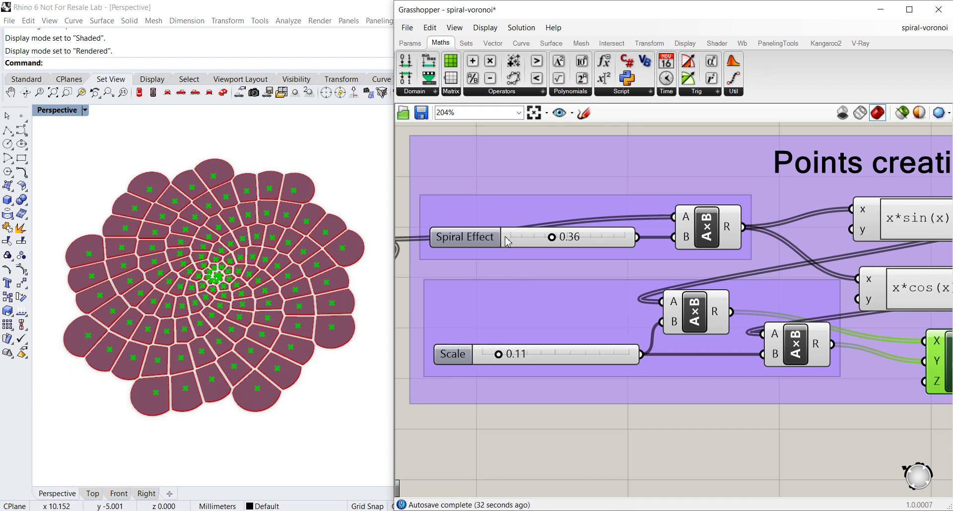
Lower Spiral Effect to 0.22 with Scale at 0.11, tilting the Rhino view to inspect the spiral
{"action": "mouse_move", "coordinate": [305, 253]}
{"action": "right_mouse_down"}
{"action": "mouse_move", "coordinate": [301, 276]}
{"action": "mouse_move", "coordinate": [305, 243]}
{"action": "right_mouse_up"}
{"action": "right_click_drag", "start_coordinate": [305, 243], "coordinate": [357, 246], "text": "shift"}
{"action": "scroll", "coordinate": [322, 260], "scroll_direction": "up", "scroll_amount": 2}
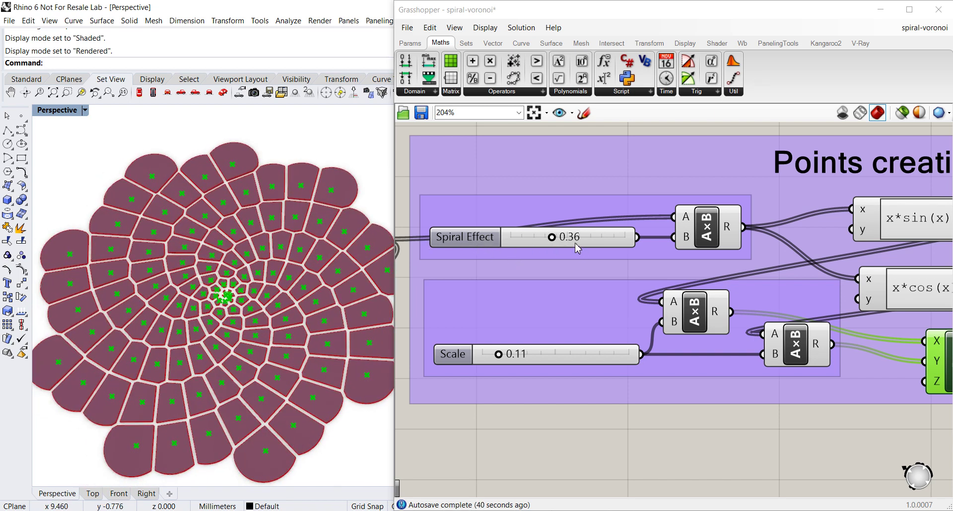
{"action": "mouse_move", "coordinate": [551, 237]}
{"action": "left_mouse_down"}
{"action": "mouse_move", "coordinate": [531, 242]}
{"action": "mouse_move", "coordinate": [539, 247]}
{"action": "left_mouse_up"}
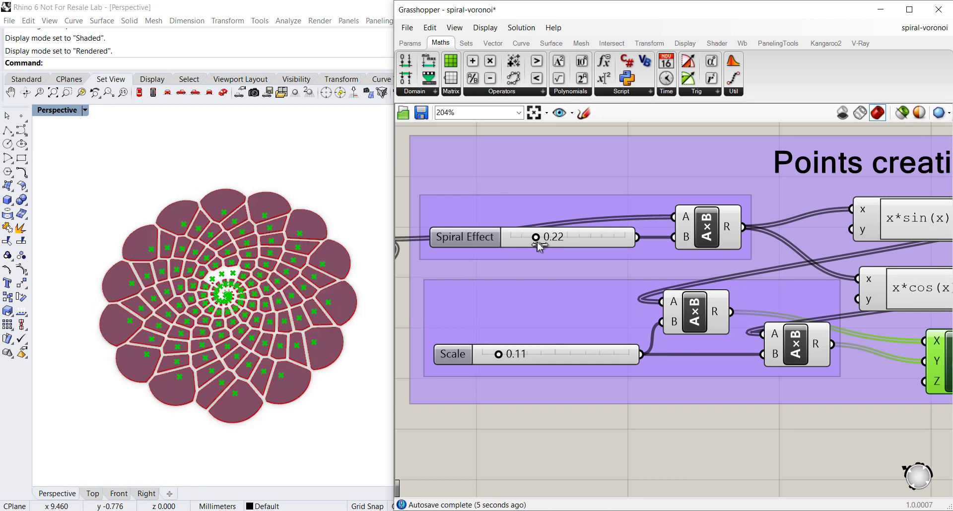
{"action": "scroll", "coordinate": [271, 289], "scroll_direction": "up", "scroll_amount": 3}
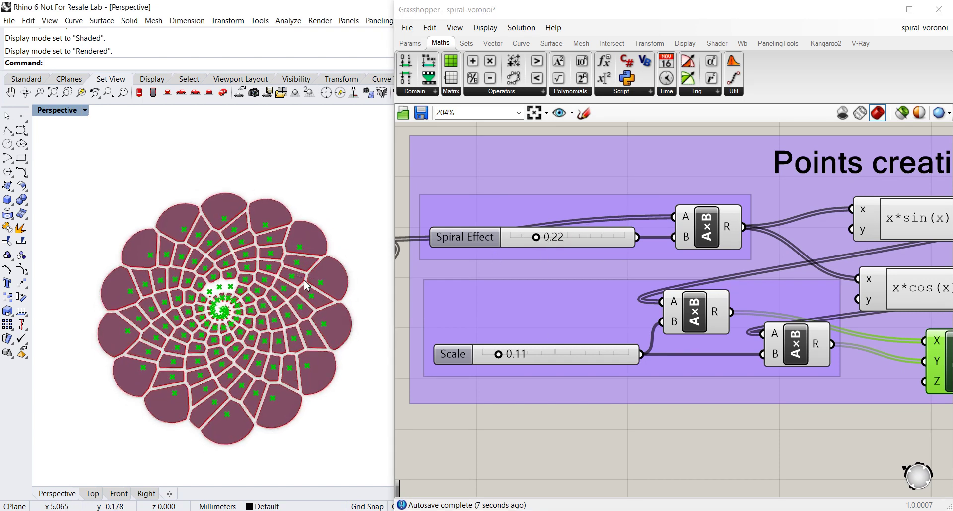
{"action": "mouse_move", "coordinate": [269, 284]}
{"action": "right_mouse_down", "text": "shift"}
{"action": "mouse_move", "coordinate": [298, 243]}
{"action": "mouse_move", "coordinate": [268, 271]}
{"action": "mouse_move", "coordinate": [265, 295]}
{"action": "right_mouse_up", "text": "shift"}
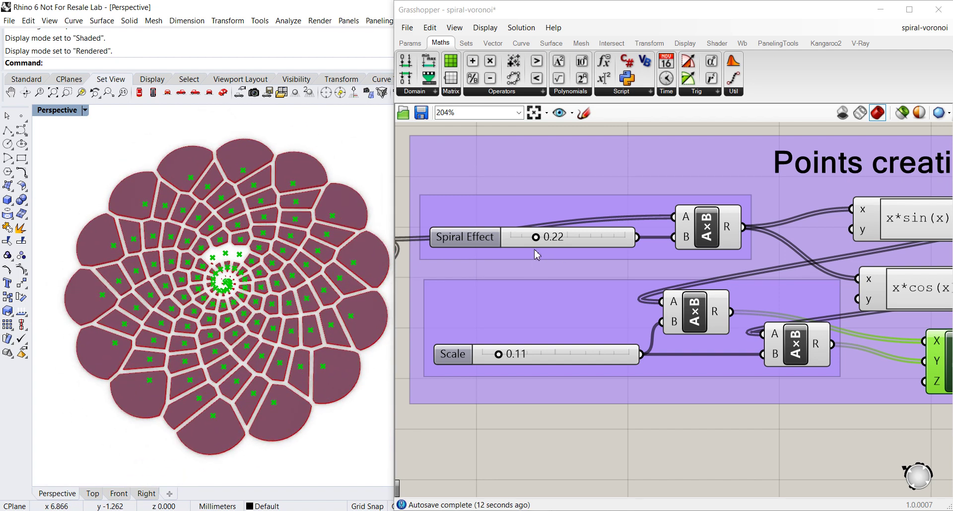
{"action": "right_click_drag", "start_coordinate": [558, 293], "coordinate": [545, 280]}
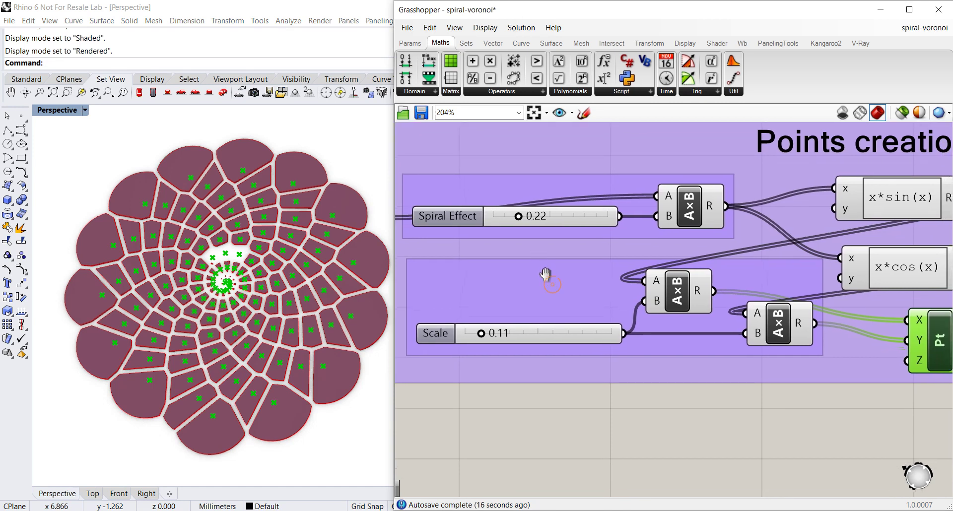
Raise Scale to 0.24 and zoom the Rhino view out around the wider Voronoi disc
{"action": "scroll", "coordinate": [511, 320], "scroll_direction": "up", "scroll_amount": 3}
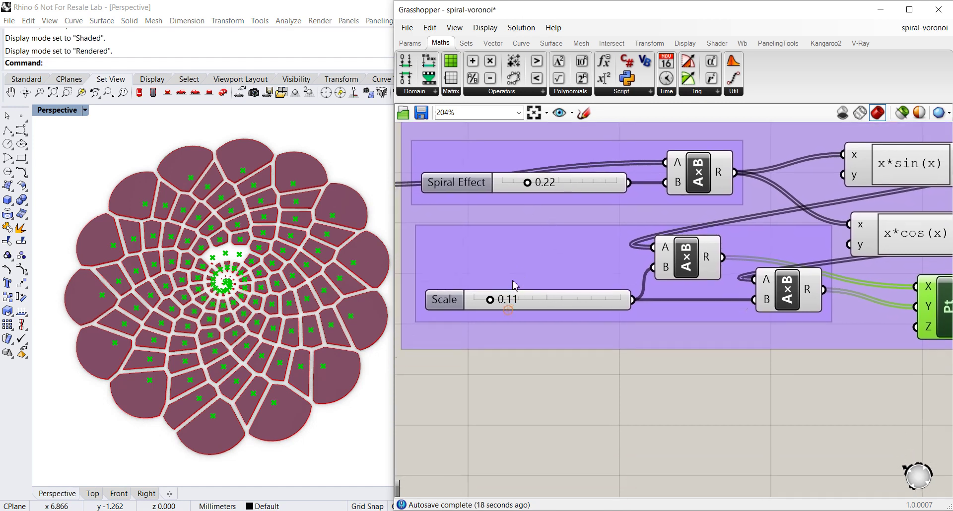
{"action": "left_click_drag", "start_coordinate": [503, 309], "coordinate": [526, 311]}
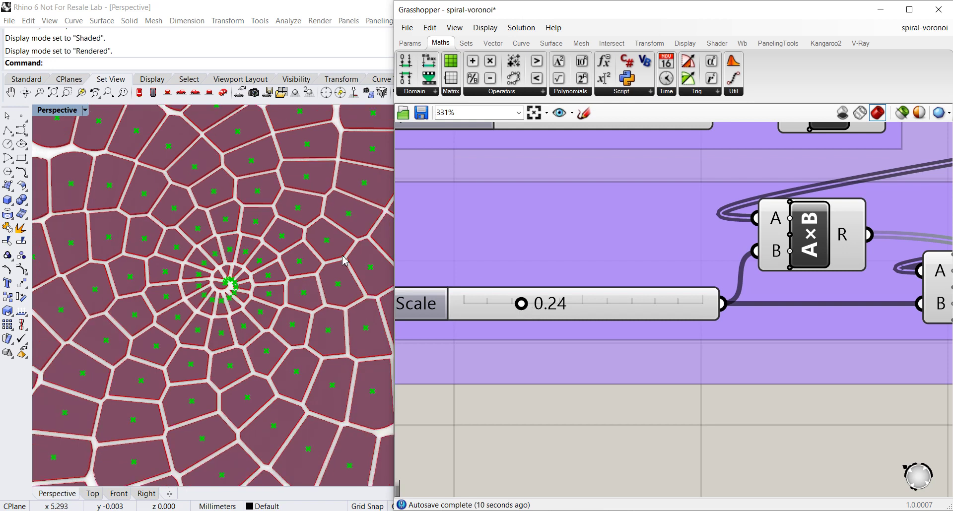
{"action": "scroll", "coordinate": [345, 259], "scroll_direction": "down", "scroll_amount": 5}
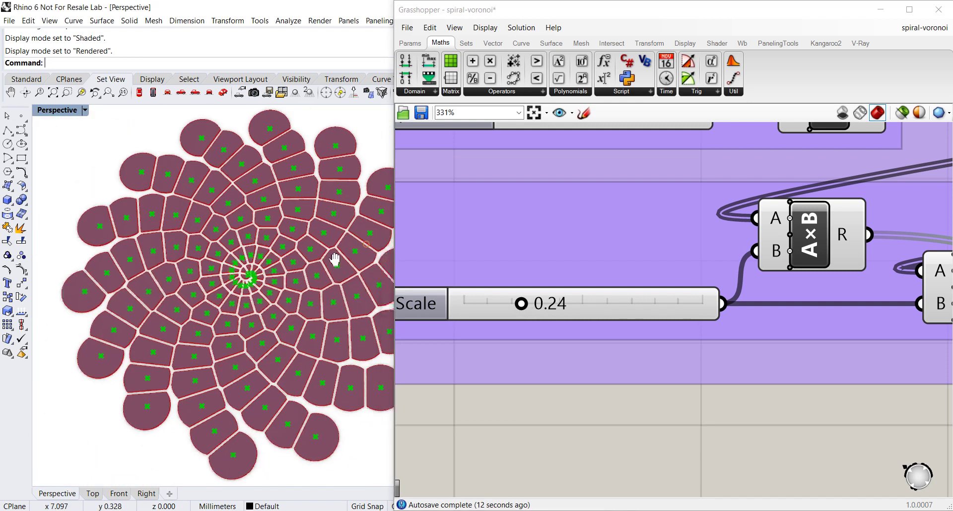
{"action": "right_click_drag", "start_coordinate": [333, 255], "coordinate": [306, 265]}
{"action": "scroll", "coordinate": [306, 265], "scroll_direction": "down", "scroll_amount": 4}
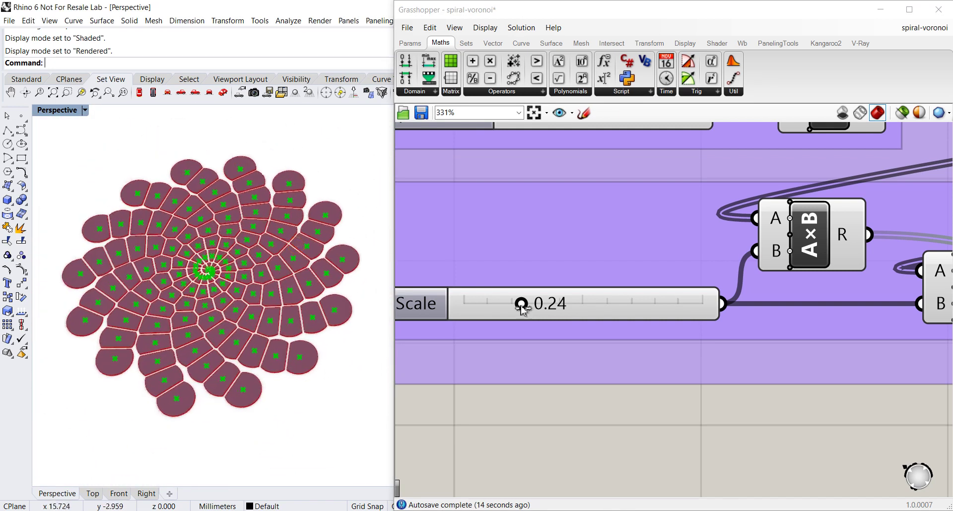
{"action": "scroll", "coordinate": [582, 314], "scroll_direction": "down", "scroll_amount": 2}
Pan the canvas over to the Pt and Voronoi creation groups
{"action": "right_click_drag", "start_coordinate": [652, 319], "coordinate": [517, 333]}
{"action": "right_click_drag", "start_coordinate": [709, 325], "coordinate": [584, 335]}
{"action": "right_click_drag", "start_coordinate": [650, 337], "coordinate": [565, 343]}
{"action": "right_click_drag", "start_coordinate": [667, 334], "coordinate": [511, 322]}
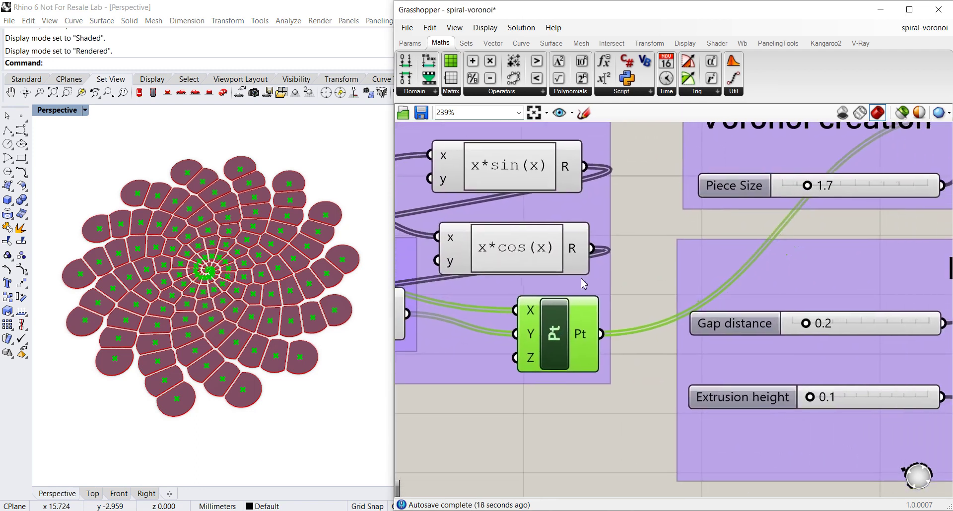
Deselect Pt, frame the Voronoi group's Piece Size slider (1.7), and zoom Rhino into the spiral centre
{"action": "left_click", "coordinate": [630, 386]}
{"action": "scroll", "coordinate": [628, 281], "scroll_direction": "down", "scroll_amount": 1}
{"action": "right_click_drag", "start_coordinate": [631, 253], "coordinate": [495, 257]}
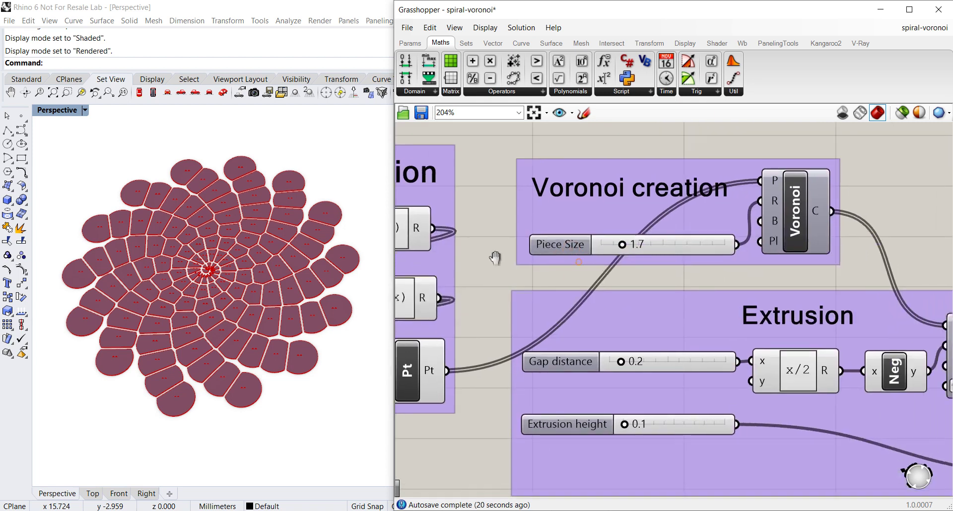
{"action": "scroll", "coordinate": [608, 229], "scroll_direction": "up", "scroll_amount": 4}
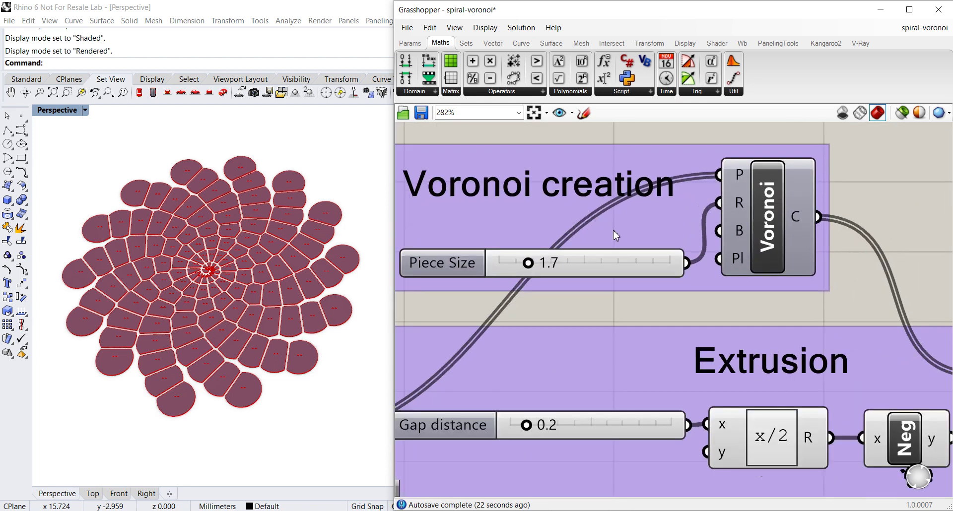
{"action": "right_click_drag", "start_coordinate": [613, 231], "coordinate": [664, 226]}
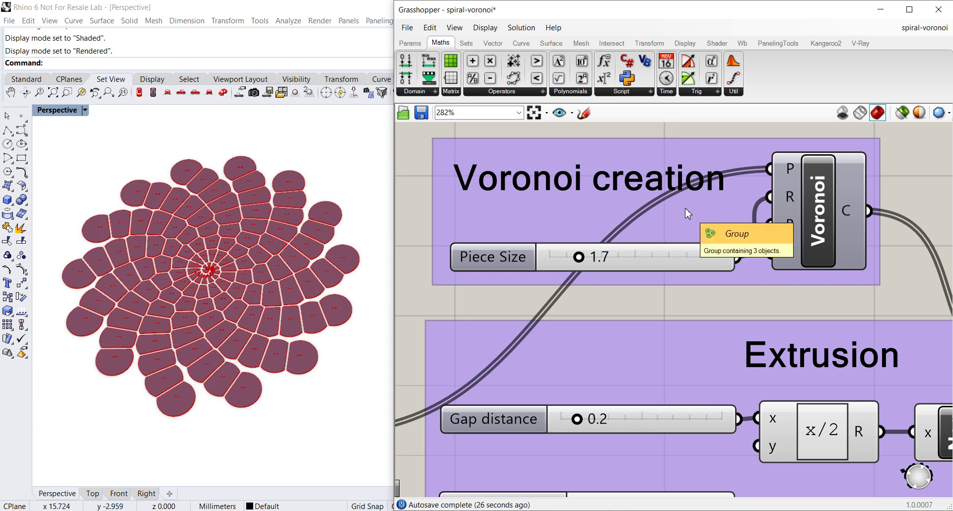
{"action": "scroll", "coordinate": [688, 213], "scroll_direction": "up", "scroll_amount": 1}
{"action": "right_click_drag", "start_coordinate": [688, 214], "coordinate": [727, 212]}
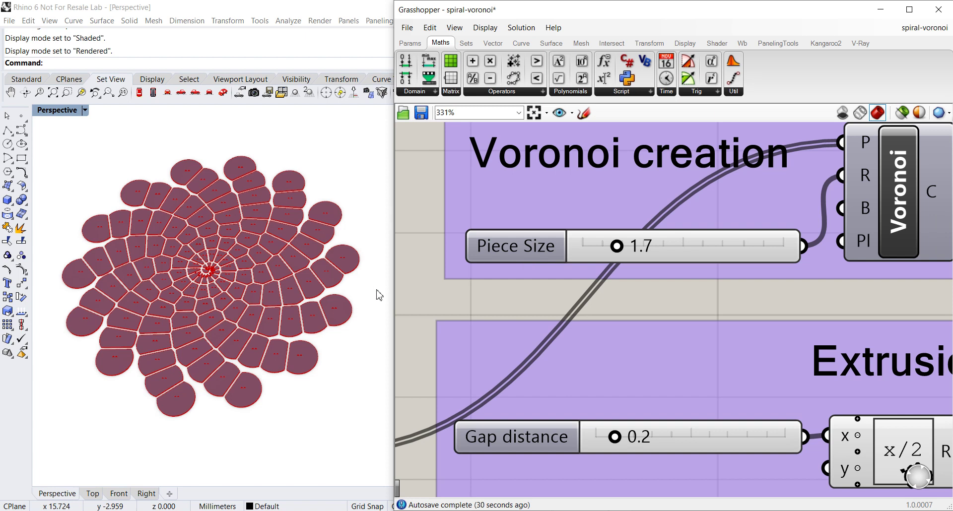
{"action": "scroll", "coordinate": [283, 293], "scroll_direction": "up", "scroll_amount": 3}
{"action": "scroll", "coordinate": [336, 278], "scroll_direction": "down", "scroll_amount": 2}
{"action": "scroll", "coordinate": [274, 263], "scroll_direction": "up", "scroll_amount": 5}
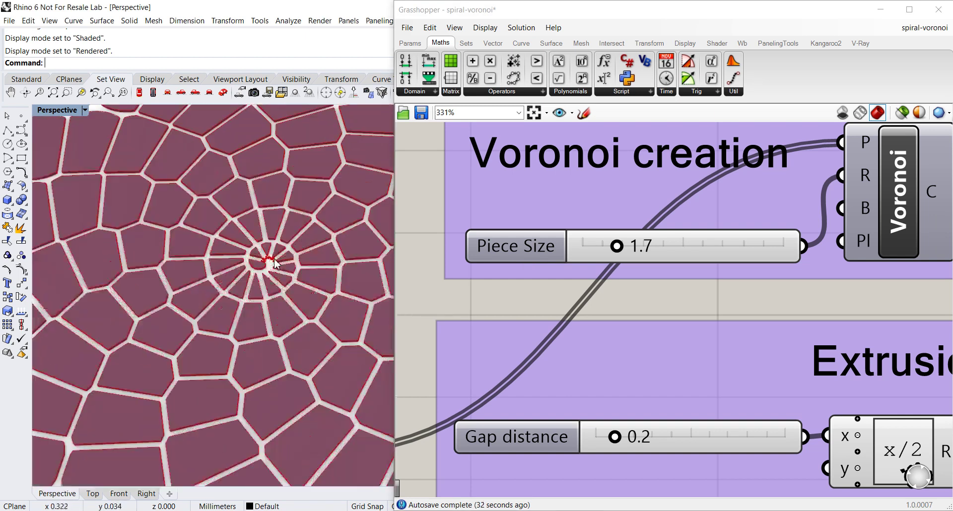
{"action": "scroll", "coordinate": [307, 237], "scroll_direction": "up", "scroll_amount": 1}
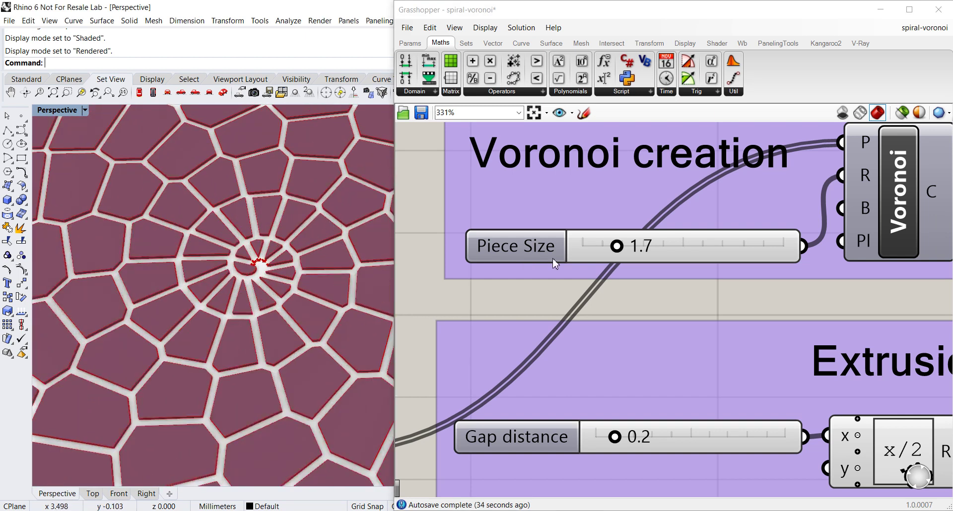
Try Piece Size 0.4, then 1.4, settling on 2.5, and recentre the spiral in Rhino
{"action": "left_click_drag", "start_coordinate": [617, 250], "coordinate": [593, 251]}
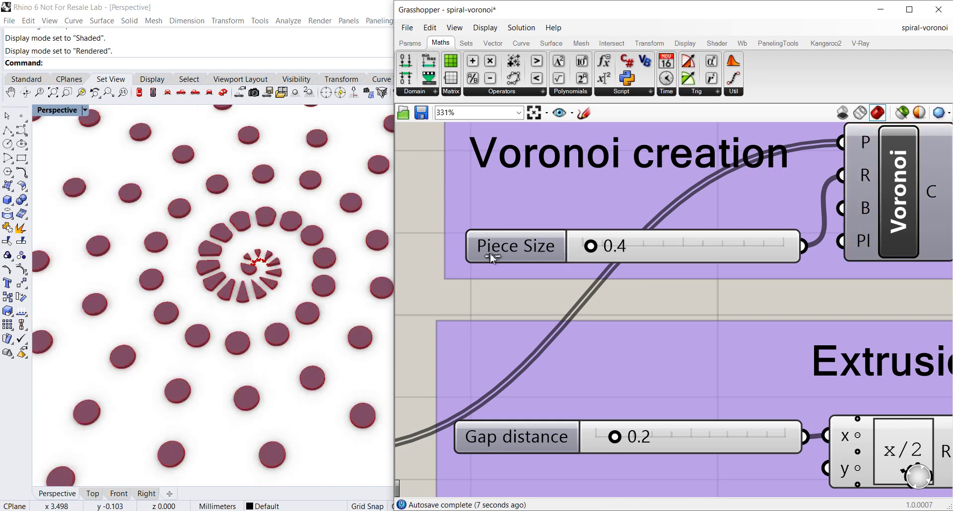
{"action": "scroll", "coordinate": [325, 263], "scroll_direction": "down", "scroll_amount": 2}
{"action": "right_click_drag", "start_coordinate": [326, 256], "coordinate": [294, 245]}
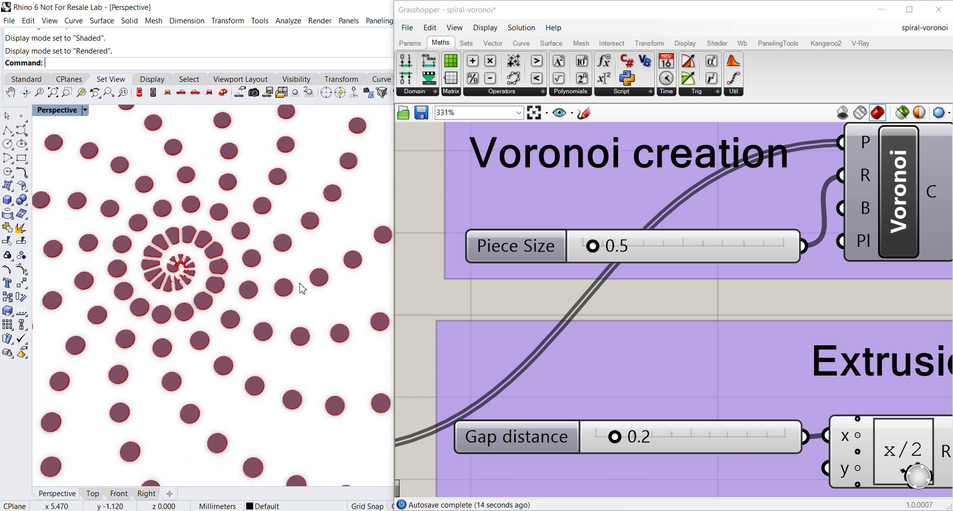
{"action": "right_click_drag", "start_coordinate": [505, 257], "coordinate": [481, 256]}
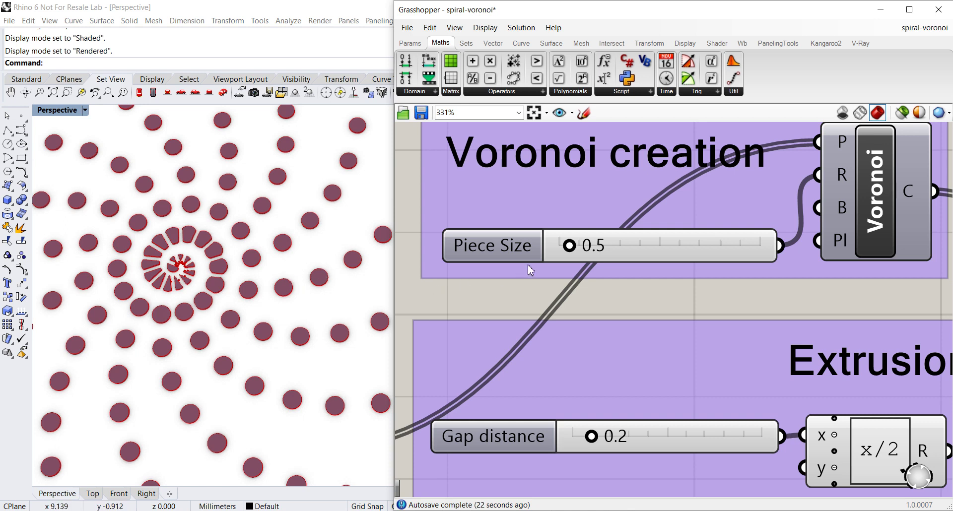
{"action": "left_click_drag", "start_coordinate": [574, 246], "coordinate": [594, 250]}
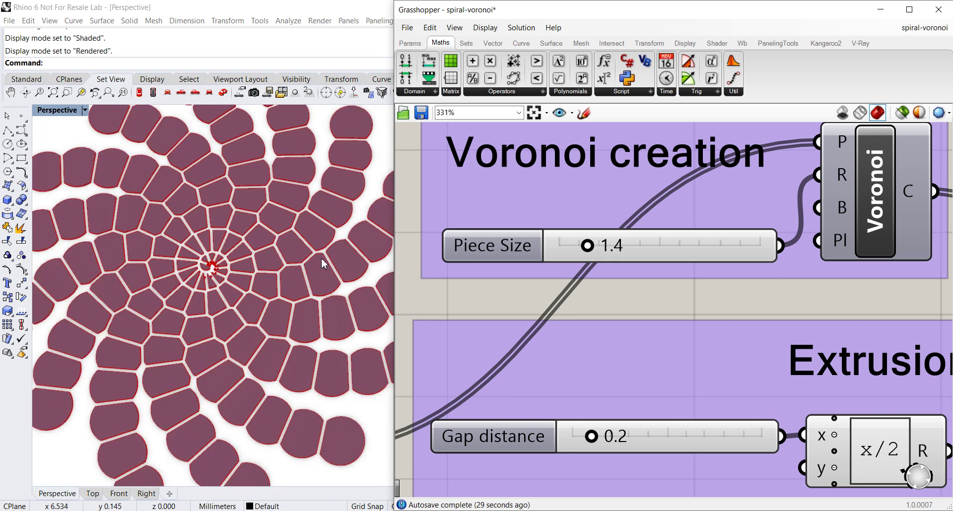
{"action": "scroll", "coordinate": [251, 243], "scroll_direction": "down", "scroll_amount": 5}
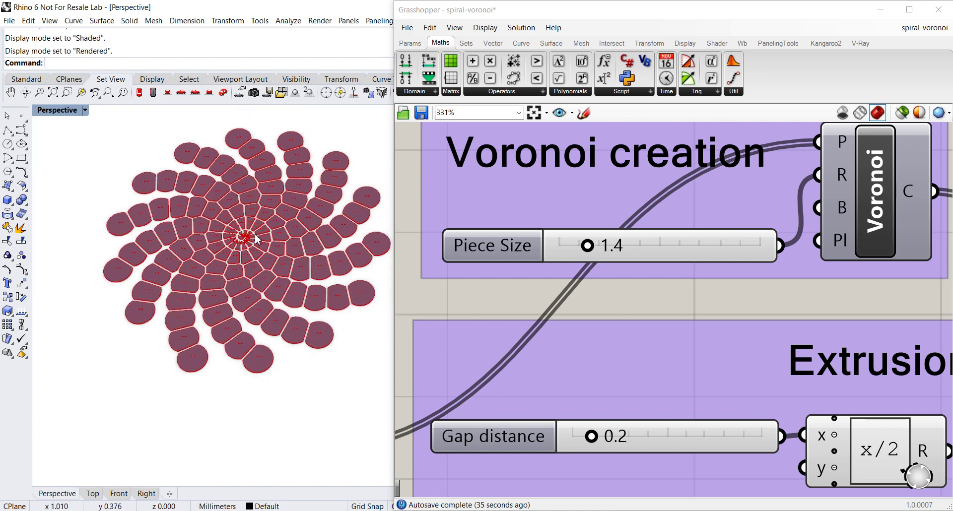
{"action": "left_click_drag", "start_coordinate": [592, 249], "coordinate": [620, 250]}
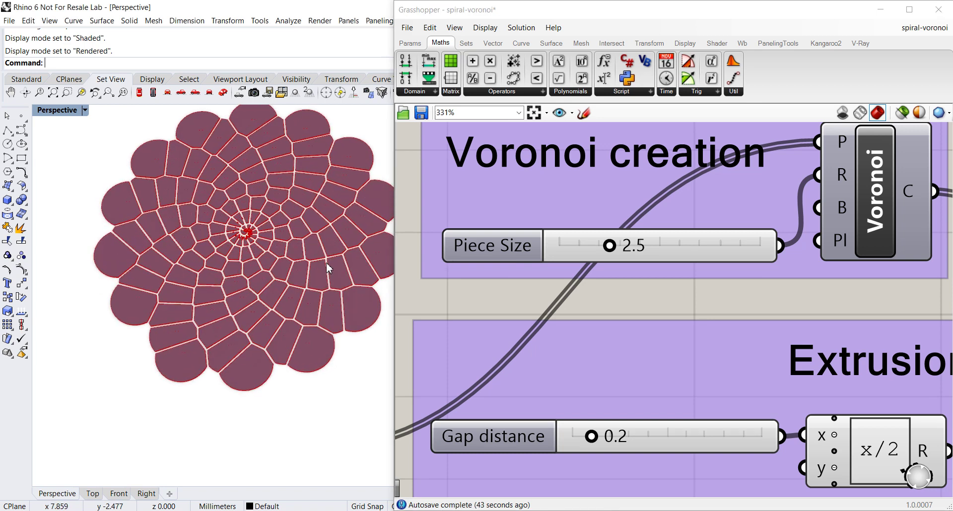
{"action": "scroll", "coordinate": [326, 263], "scroll_direction": "down", "scroll_amount": 2}
{"action": "right_click_drag", "start_coordinate": [326, 253], "coordinate": [301, 291], "text": "shift"}
Frame the Gap distance slider and orbit Rhino across the flat Voronoi cells
{"action": "right_click_drag", "start_coordinate": [544, 368], "coordinate": [527, 298]}
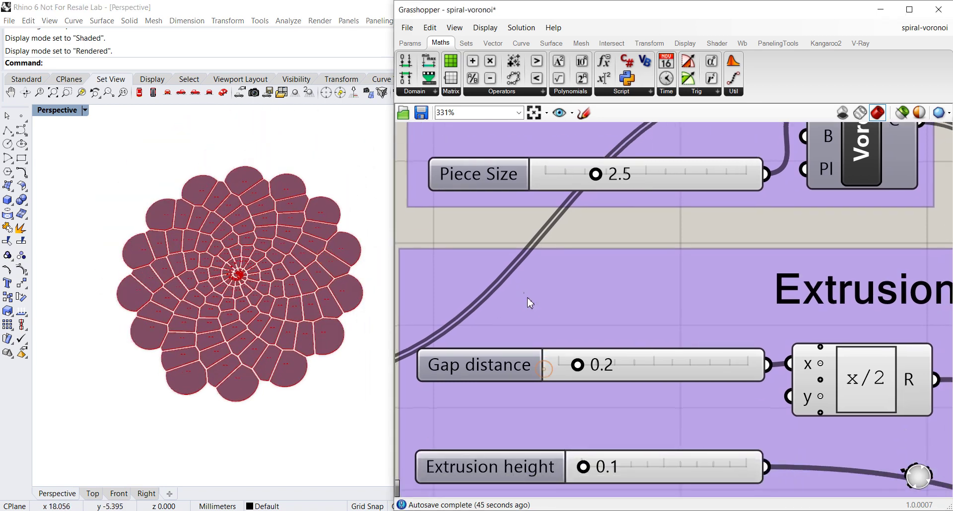
{"action": "scroll", "coordinate": [530, 301], "scroll_direction": "up", "scroll_amount": 4}
{"action": "right_click_drag", "start_coordinate": [598, 300], "coordinate": [596, 302]}
{"action": "scroll", "coordinate": [289, 314], "scroll_direction": "up", "scroll_amount": 4}
{"action": "right_click_drag", "start_coordinate": [289, 314], "coordinate": [286, 282]}
{"action": "scroll", "coordinate": [303, 259], "scroll_direction": "up", "scroll_amount": 6}
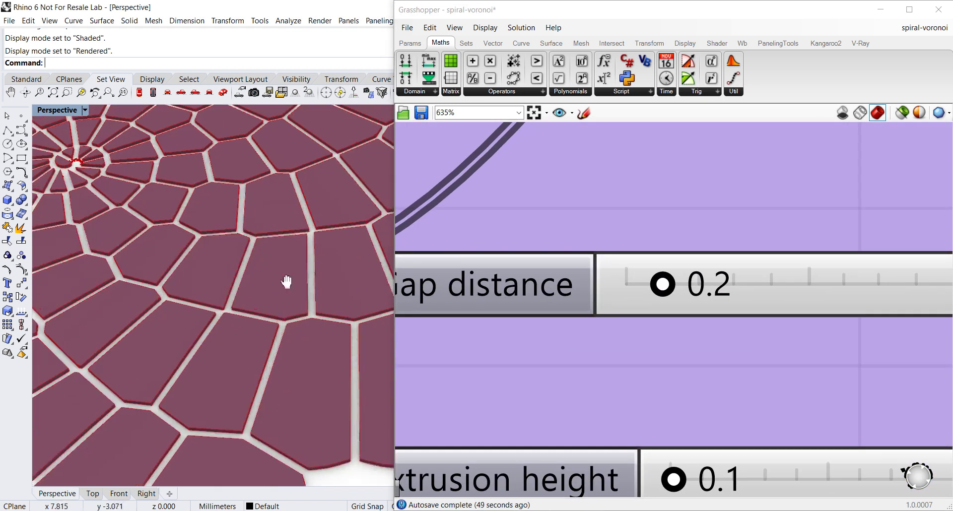
{"action": "scroll", "coordinate": [287, 282], "scroll_direction": "up", "scroll_amount": 6}
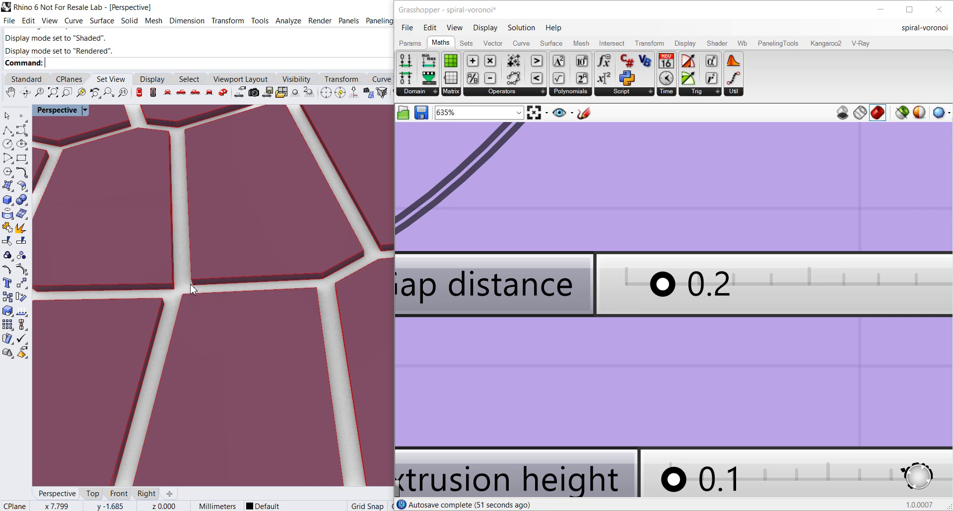
{"action": "right_click_drag", "start_coordinate": [193, 289], "coordinate": [165, 296]}
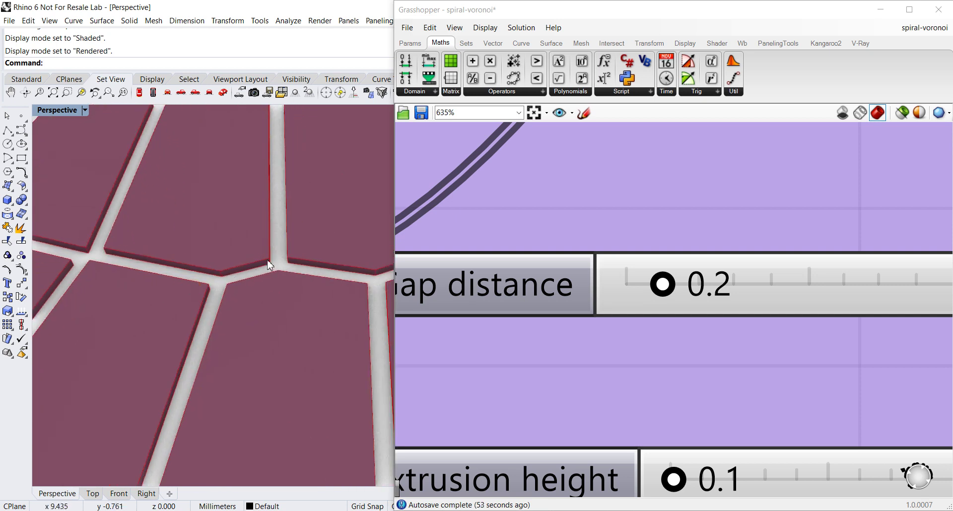
{"action": "right_click_drag", "start_coordinate": [270, 268], "coordinate": [334, 285]}
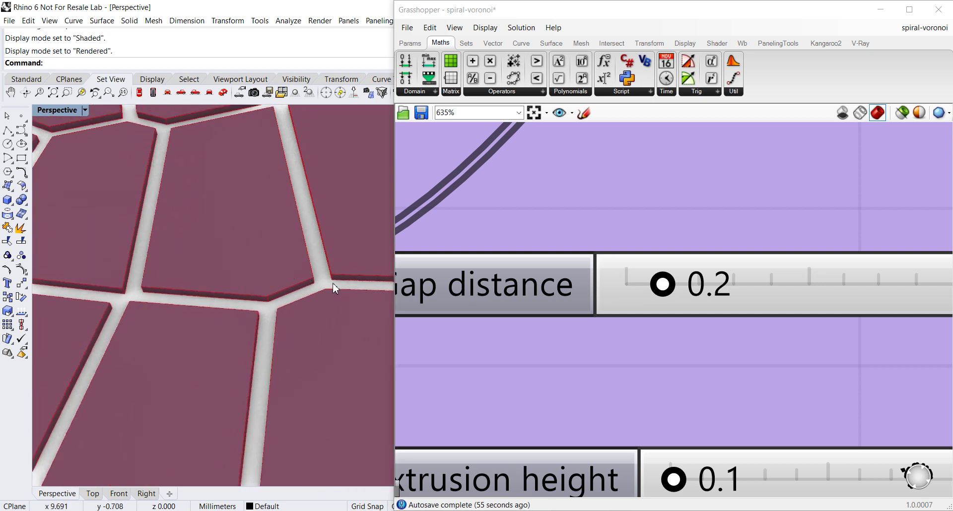
{"action": "scroll", "coordinate": [504, 332], "scroll_direction": "down", "scroll_amount": 2}
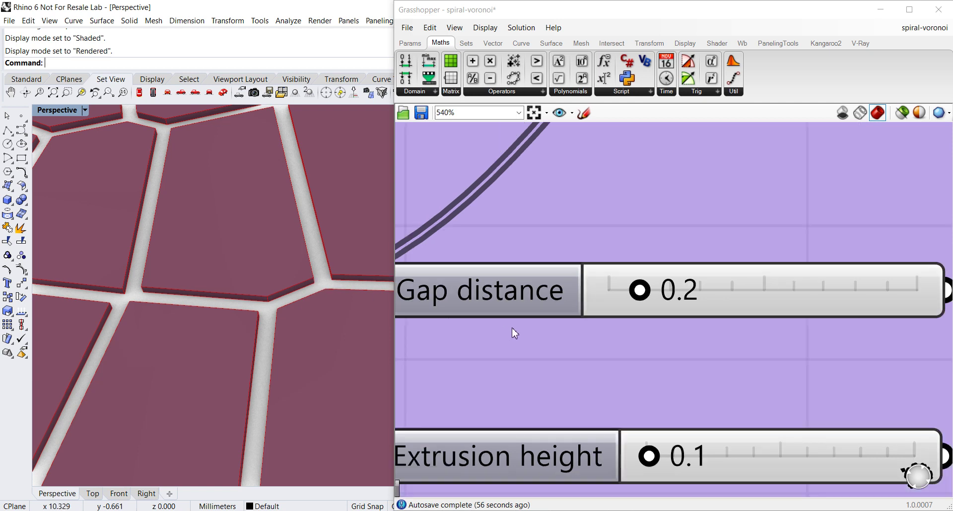
Close the cell gaps, then restore Gap distance to 0.2 and view the disc obliquely
{"action": "left_click_drag", "start_coordinate": [675, 297], "coordinate": [642, 292]}
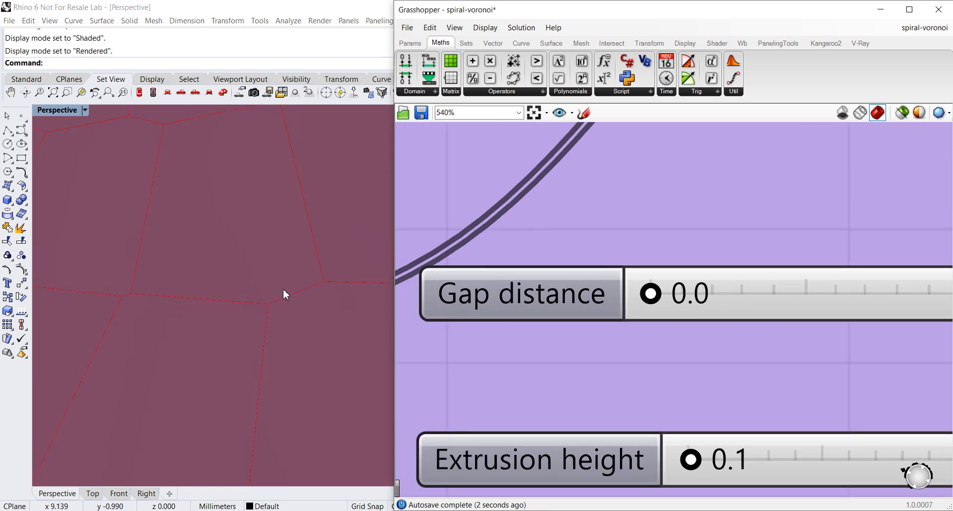
{"action": "scroll", "coordinate": [296, 284], "scroll_direction": "down", "scroll_amount": 5}
{"action": "right_click_drag", "start_coordinate": [654, 347], "coordinate": [596, 325]}
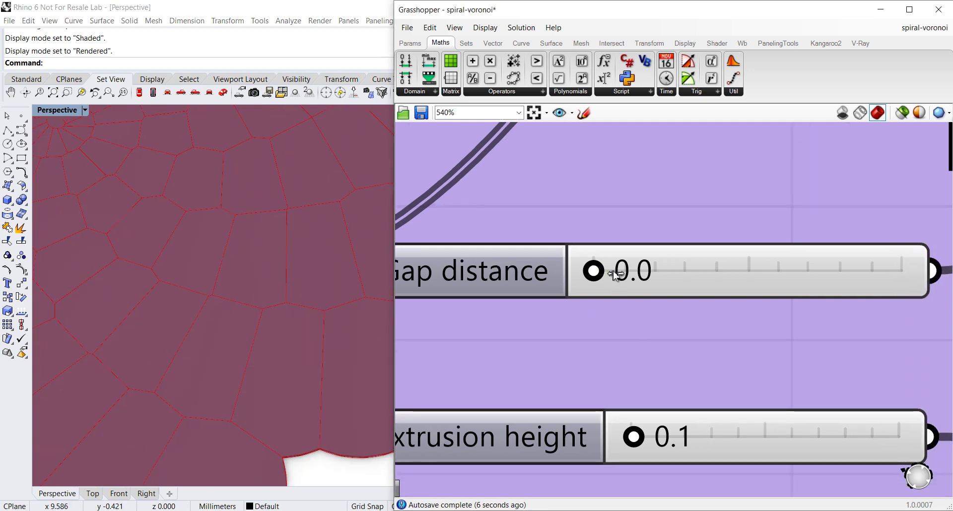
{"action": "left_click_drag", "start_coordinate": [615, 275], "coordinate": [621, 273]}
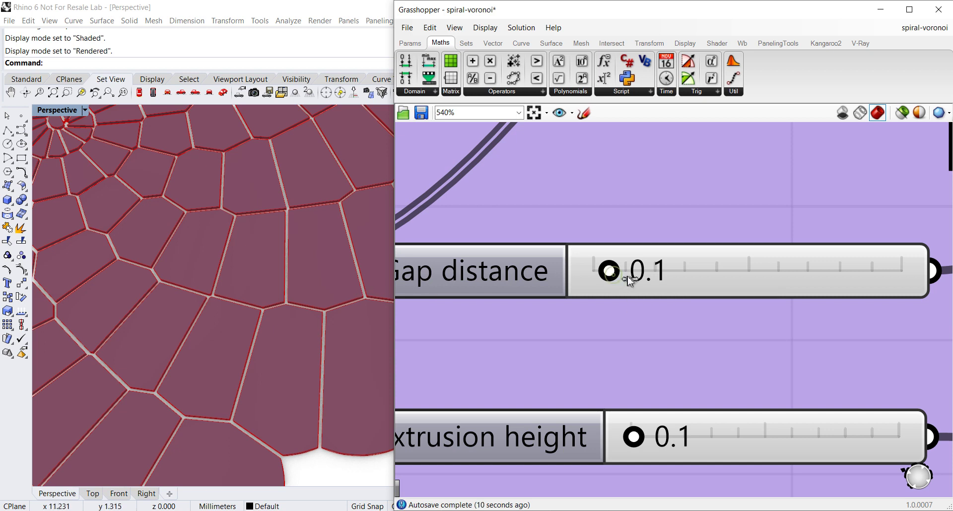
{"action": "left_click_drag", "start_coordinate": [628, 280], "coordinate": [630, 279]}
{"action": "scroll", "coordinate": [338, 282], "scroll_direction": "down", "scroll_amount": 5}
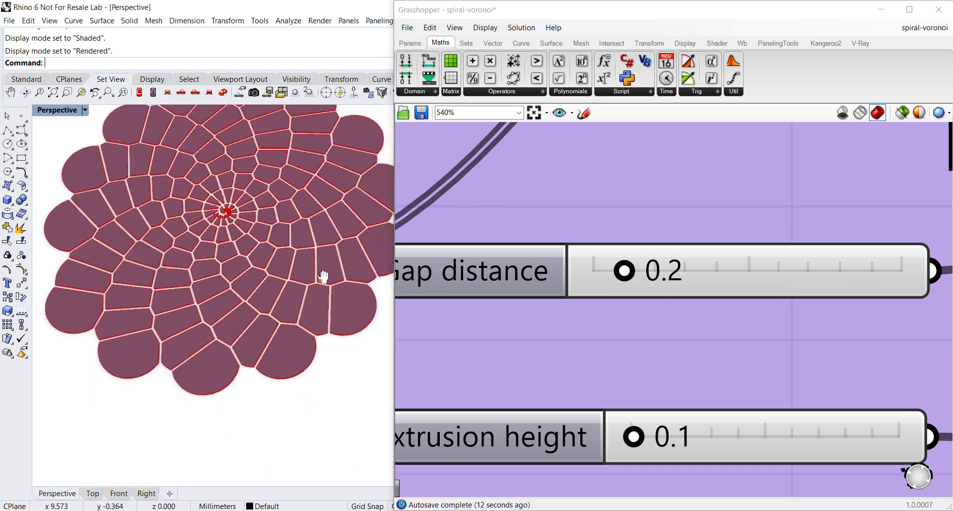
{"action": "scroll", "coordinate": [519, 331], "scroll_direction": "down", "scroll_amount": 1}
{"action": "right_click_drag", "start_coordinate": [318, 319], "coordinate": [289, 317]}
Frame the Gap distance and Extrusion height sliders, and orbit Rhino to a low view
{"action": "scroll", "coordinate": [558, 404], "scroll_direction": "down", "scroll_amount": 4}
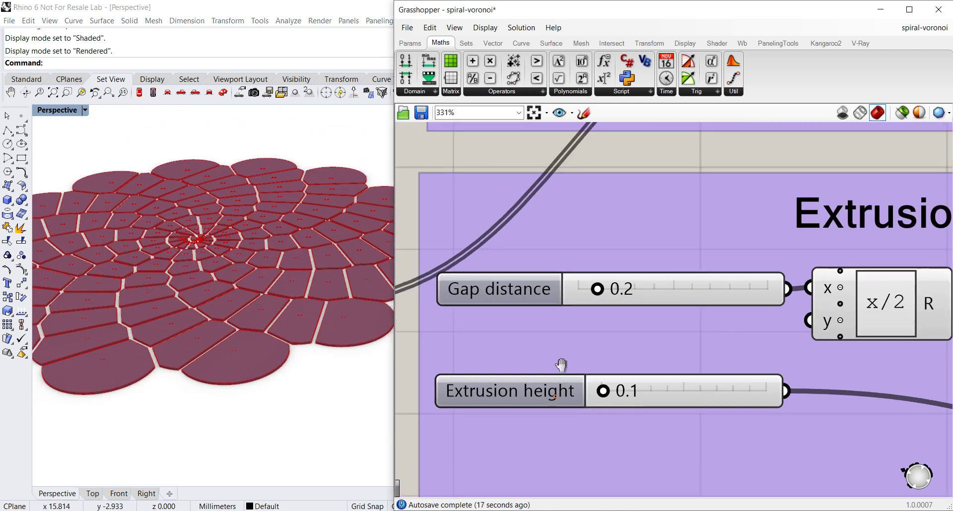
{"action": "scroll", "coordinate": [544, 348], "scroll_direction": "up", "scroll_amount": 4}
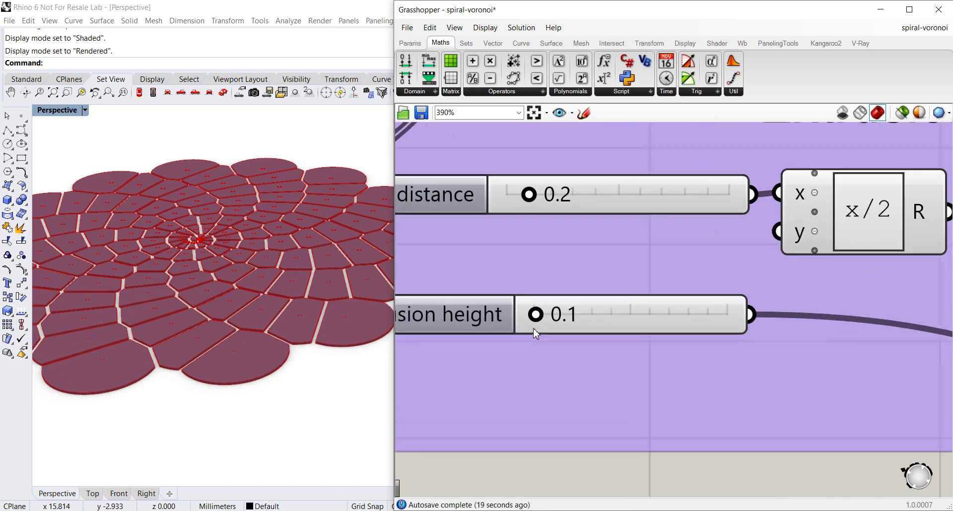
{"action": "right_click_drag", "start_coordinate": [539, 377], "coordinate": [648, 375]}
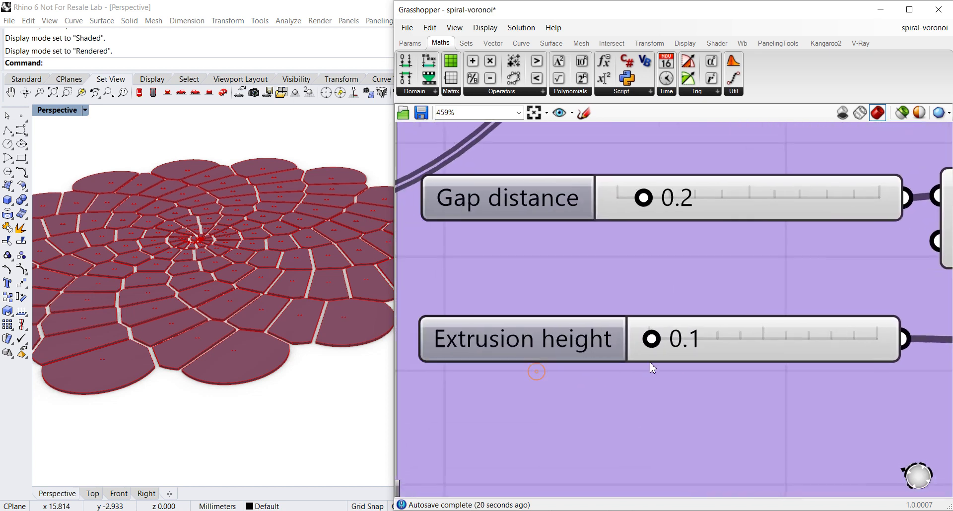
{"action": "left_click", "coordinate": [666, 341]}
{"action": "right_click_drag", "start_coordinate": [262, 387], "coordinate": [230, 294]}
{"action": "scroll", "coordinate": [224, 283], "scroll_direction": "up", "scroll_amount": 2}
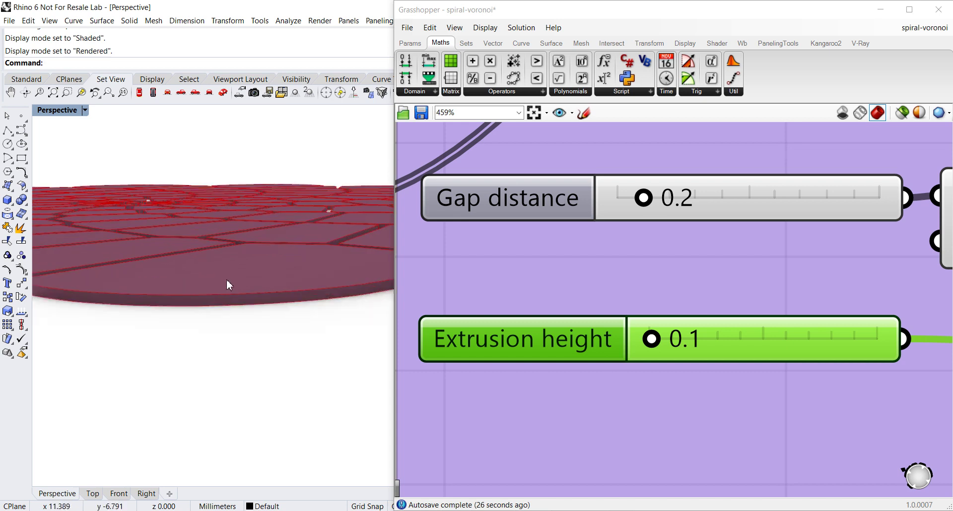
{"action": "scroll", "coordinate": [227, 280], "scroll_direction": "down", "scroll_amount": 5}
{"action": "scroll", "coordinate": [232, 283], "scroll_direction": "up", "scroll_amount": 3}
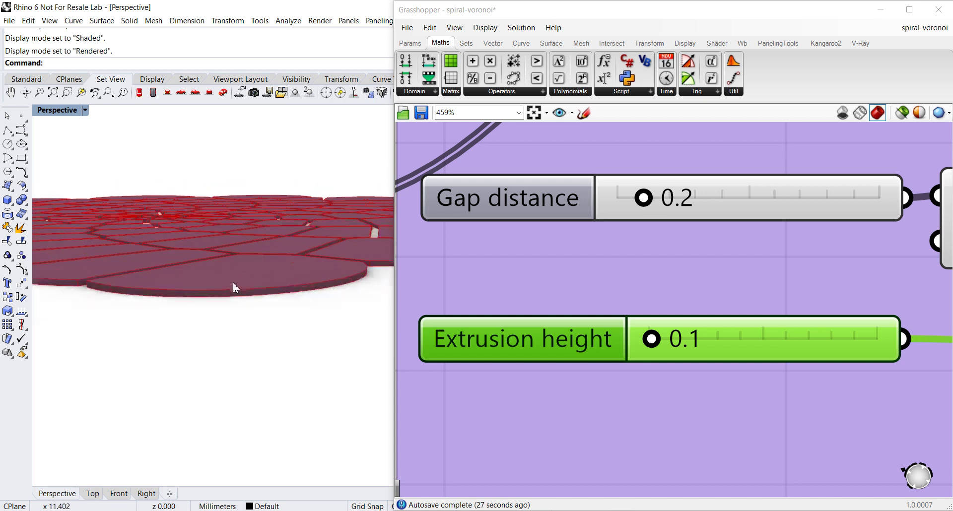
Change Extrusion height from 0.1 to 0.5 and zoom Rhino out to see the thicker slabs
{"action": "double_click", "coordinate": [679, 350]}
{"action": "left_click_drag", "start_coordinate": [774, 339], "coordinate": [737, 339]}
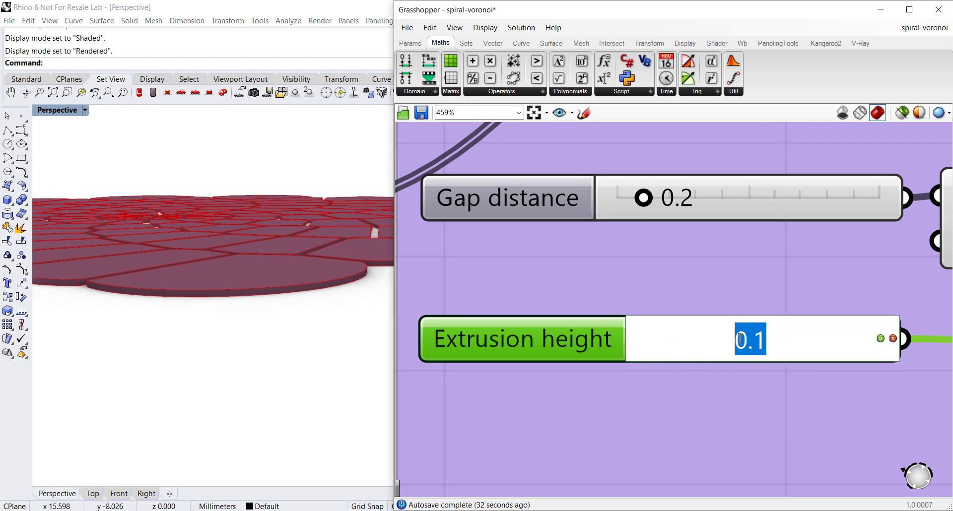
{"action": "type", "text": "."}
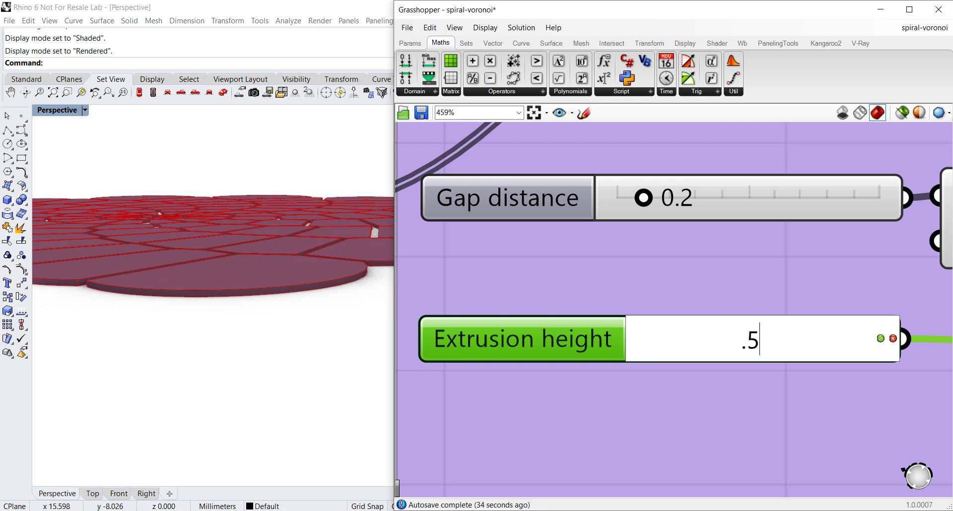
{"action": "type", "text": "5"}
{"action": "key", "text": "Return"}
{"action": "scroll", "coordinate": [281, 337], "scroll_direction": "up", "scroll_amount": 3}
{"action": "scroll", "coordinate": [281, 338], "scroll_direction": "down", "scroll_amount": 6}
{"action": "scroll", "coordinate": [293, 337], "scroll_direction": "down", "scroll_amount": 2}
{"action": "scroll", "coordinate": [542, 299], "scroll_direction": "down", "scroll_amount": 2}
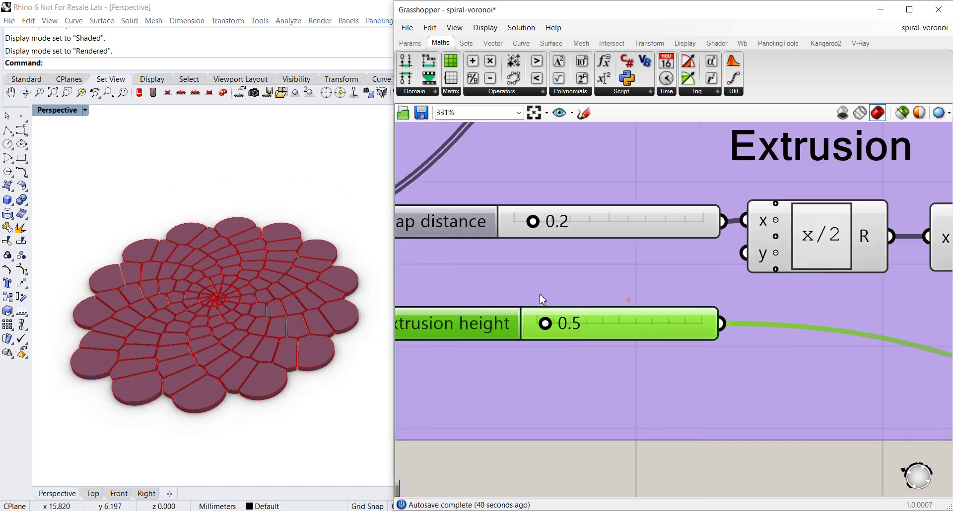
Adjust the Colour swatch's cube and blue level to lavender R 152, G 152, B 206
{"action": "scroll", "coordinate": [542, 299], "scroll_direction": "down", "scroll_amount": 4}
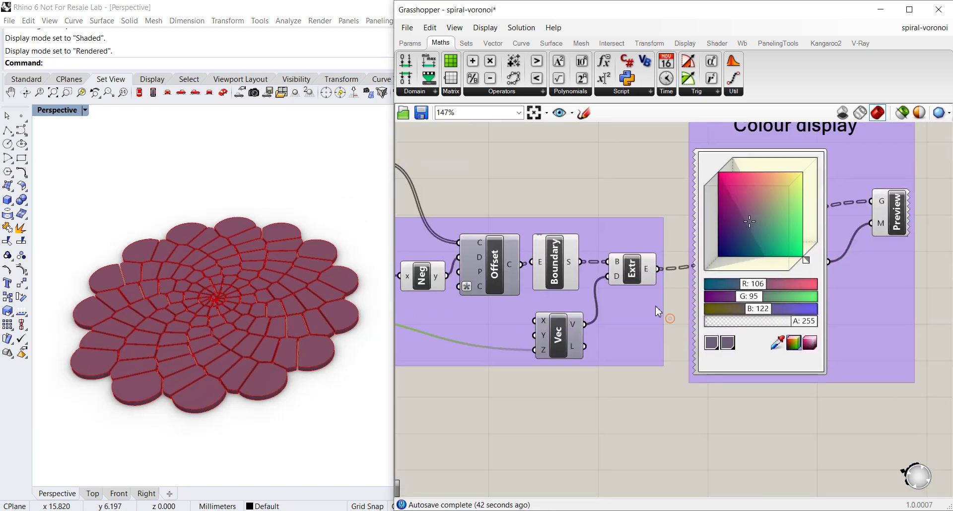
{"action": "scroll", "coordinate": [658, 311], "scroll_direction": "up", "scroll_amount": 4}
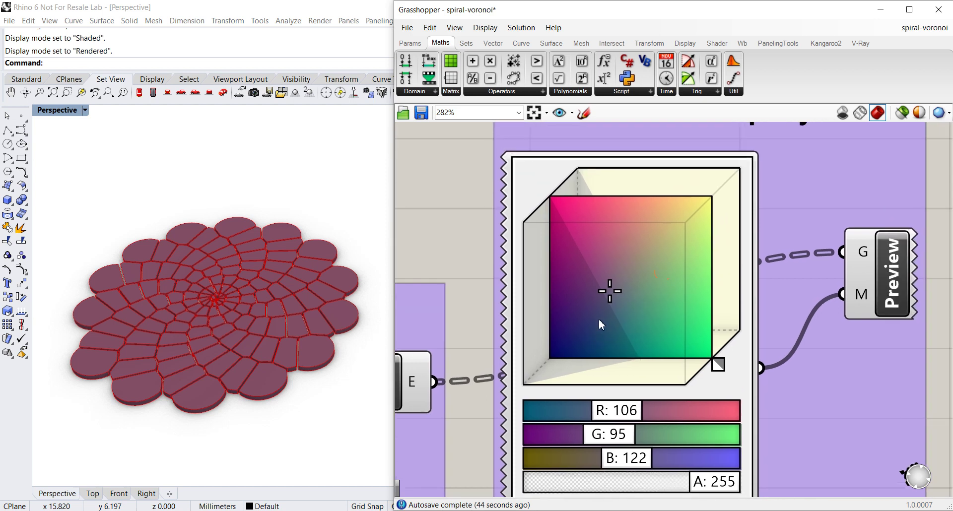
{"action": "scroll", "coordinate": [285, 313], "scroll_direction": "up", "scroll_amount": 5}
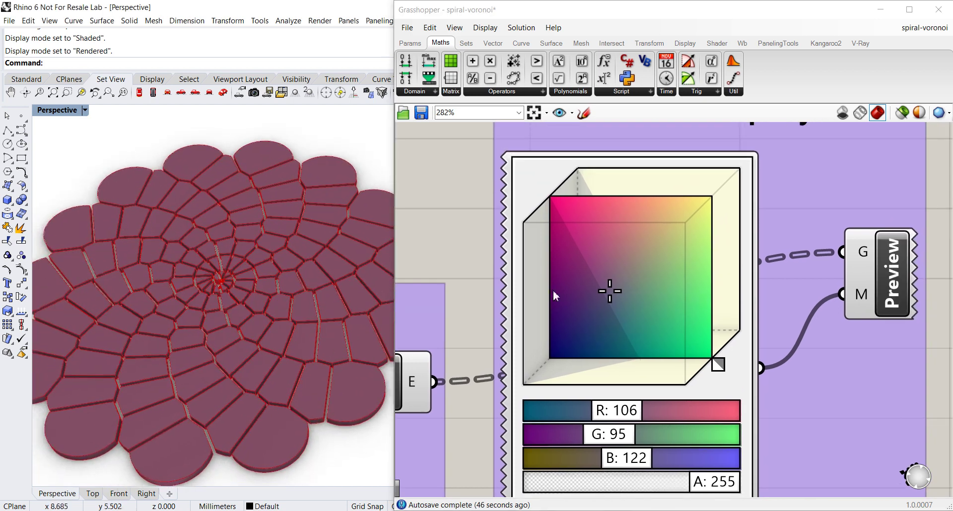
{"action": "scroll", "coordinate": [672, 298], "scroll_direction": "down", "scroll_amount": 3}
{"action": "scroll", "coordinate": [640, 288], "scroll_direction": "up", "scroll_amount": 2}
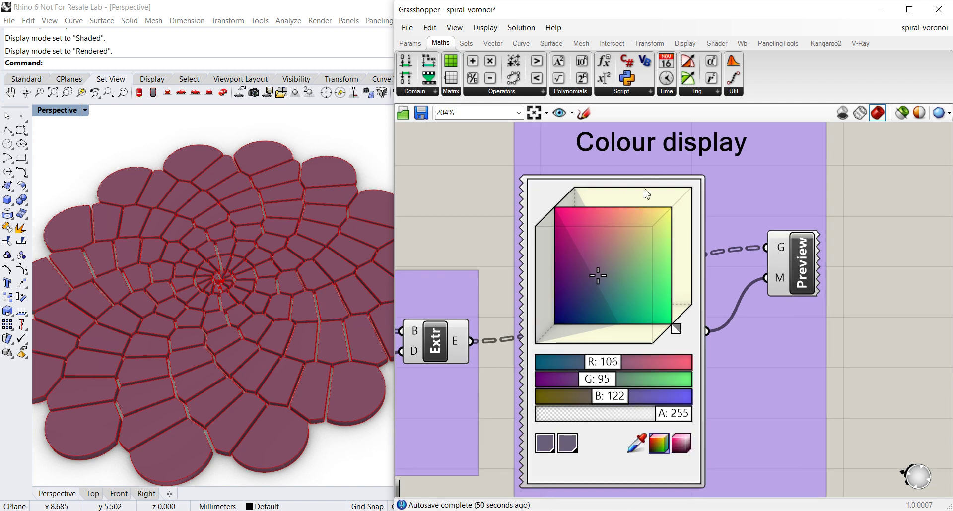
{"action": "left_click_drag", "start_coordinate": [609, 270], "coordinate": [625, 253]}
{"action": "left_click_drag", "start_coordinate": [676, 331], "coordinate": [693, 323]}
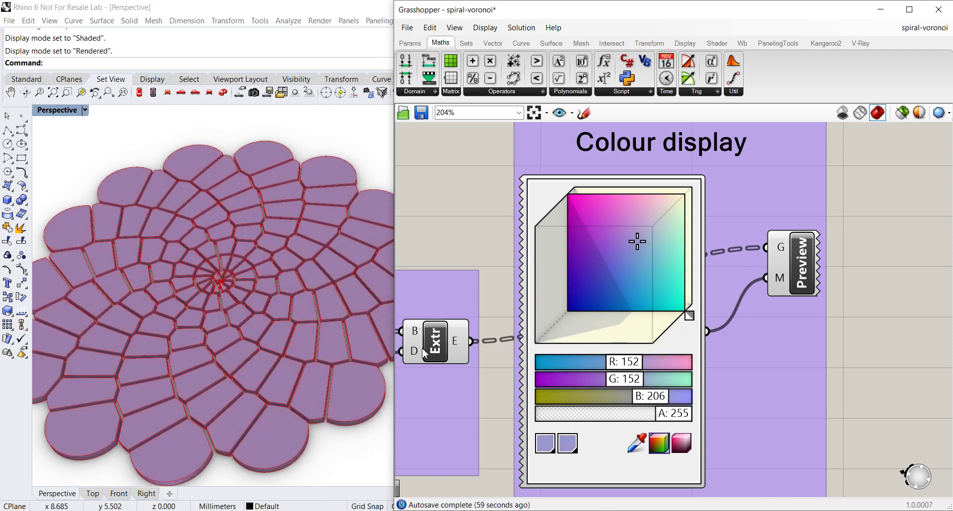
Pan to the Boundary and Vec components and orbit Rhino to check the lavender slabs
{"action": "right_click_drag", "start_coordinate": [429, 364], "coordinate": [559, 368]}
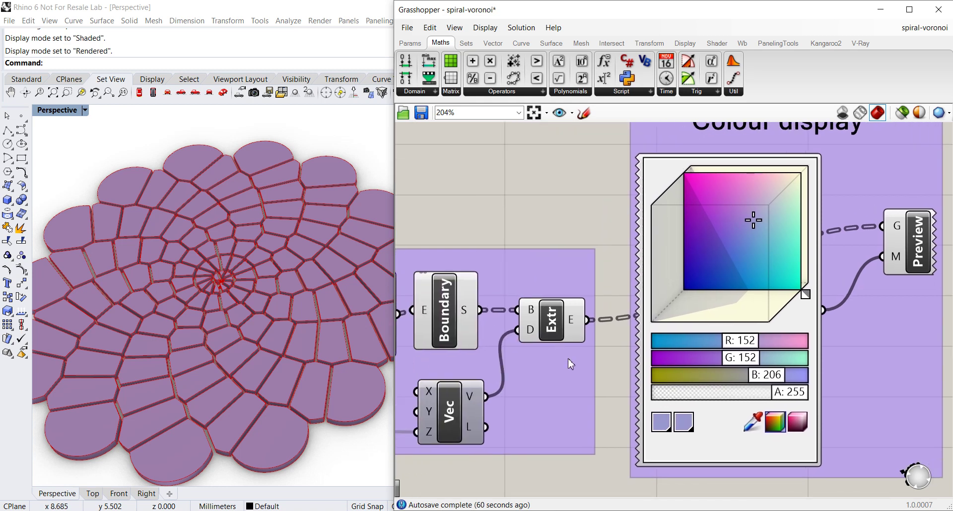
{"action": "scroll", "coordinate": [559, 370], "scroll_direction": "up", "scroll_amount": 2}
{"action": "scroll", "coordinate": [285, 328], "scroll_direction": "down", "scroll_amount": 5}
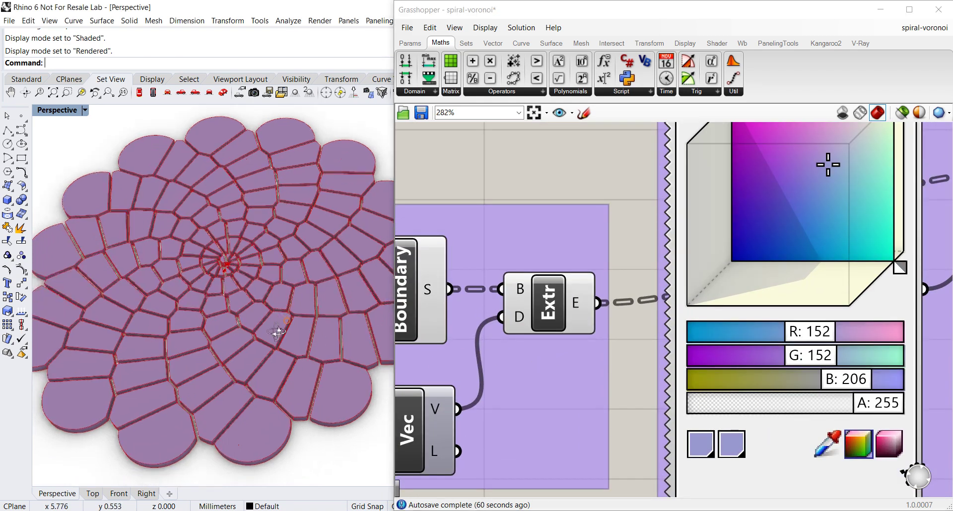
{"action": "scroll", "coordinate": [274, 328], "scroll_direction": "up", "scroll_amount": 4}
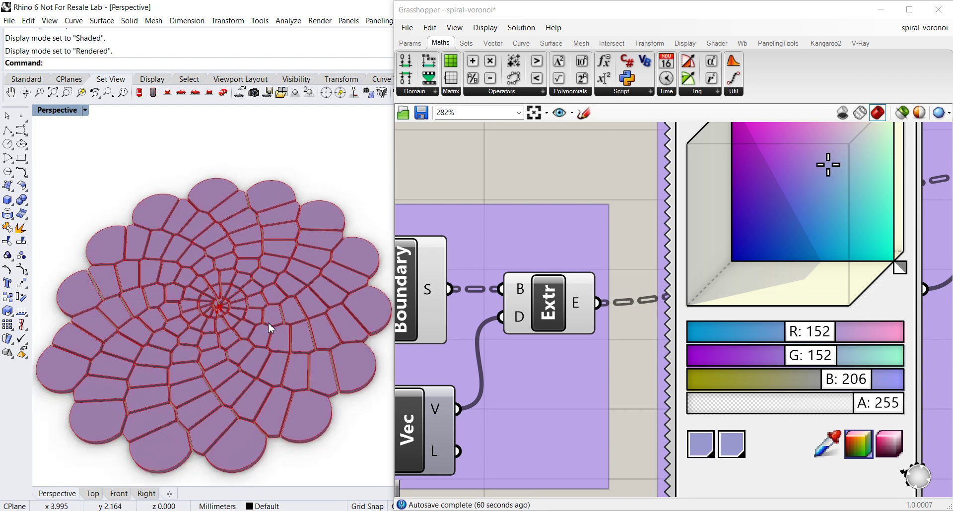
{"action": "right_click_drag", "start_coordinate": [272, 328], "coordinate": [280, 290]}
{"action": "scroll", "coordinate": [270, 299], "scroll_direction": "down", "scroll_amount": 4}
{"action": "scroll", "coordinate": [266, 314], "scroll_direction": "up", "scroll_amount": 4}
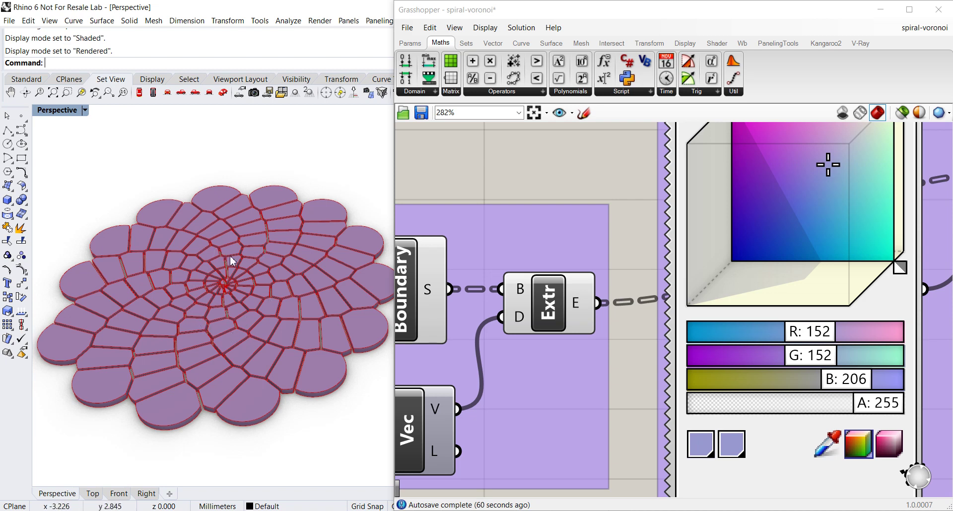
{"action": "scroll", "coordinate": [279, 307], "scroll_direction": "up", "scroll_amount": 2}
{"action": "right_click_drag", "start_coordinate": [281, 309], "coordinate": [262, 315], "text": "shift"}
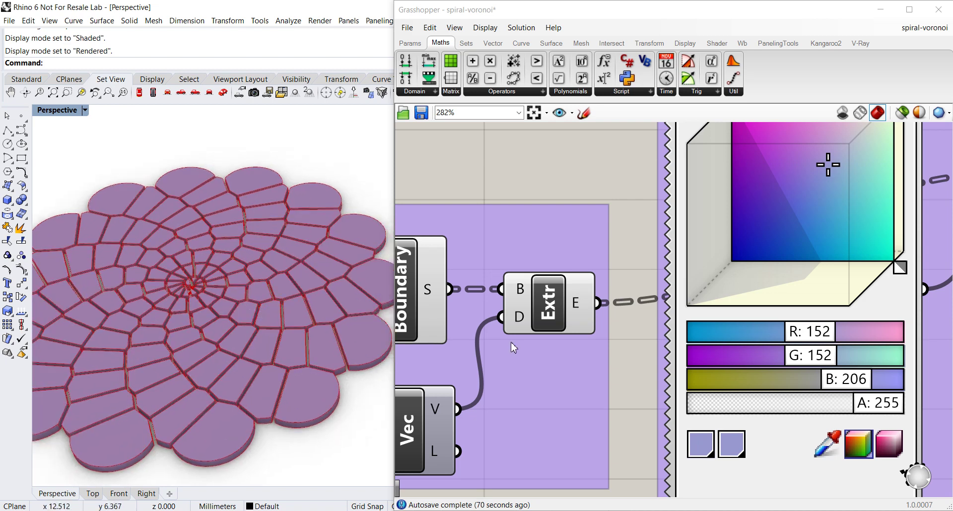
{"action": "scroll", "coordinate": [518, 349], "scroll_direction": "down", "scroll_amount": 2}
{"action": "scroll", "coordinate": [524, 355], "scroll_direction": "up", "scroll_amount": 3}
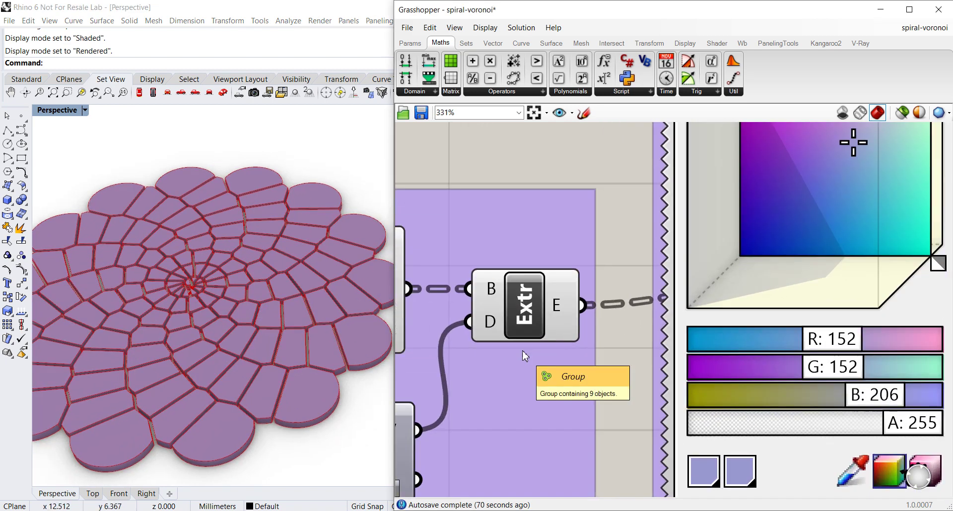
{"action": "left_click", "coordinate": [525, 308]}
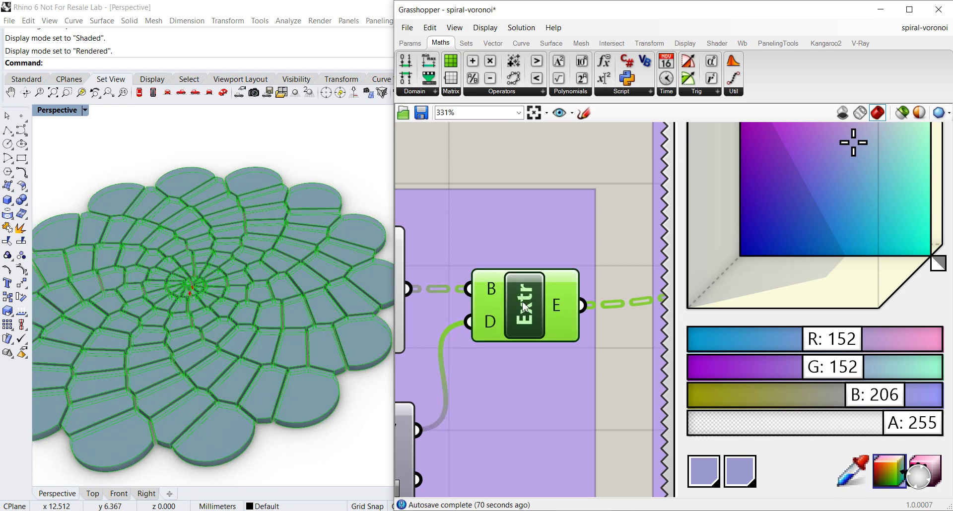
{"action": "scroll", "coordinate": [528, 311], "scroll_direction": "down", "scroll_amount": 3}
{"action": "scroll", "coordinate": [528, 312], "scroll_direction": "up", "scroll_amount": 3}
{"action": "scroll", "coordinate": [525, 310], "scroll_direction": "down", "scroll_amount": 2}
{"action": "scroll", "coordinate": [523, 308], "scroll_direction": "up", "scroll_amount": 1}
{"action": "right_click_drag", "start_coordinate": [521, 306], "coordinate": [600, 287]}
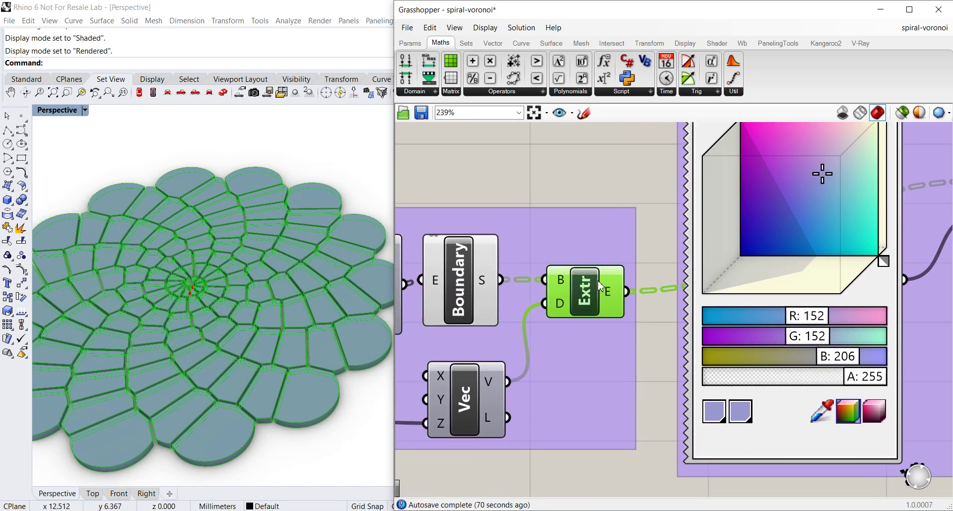
{"action": "scroll", "coordinate": [588, 287], "scroll_direction": "up", "scroll_amount": 2}
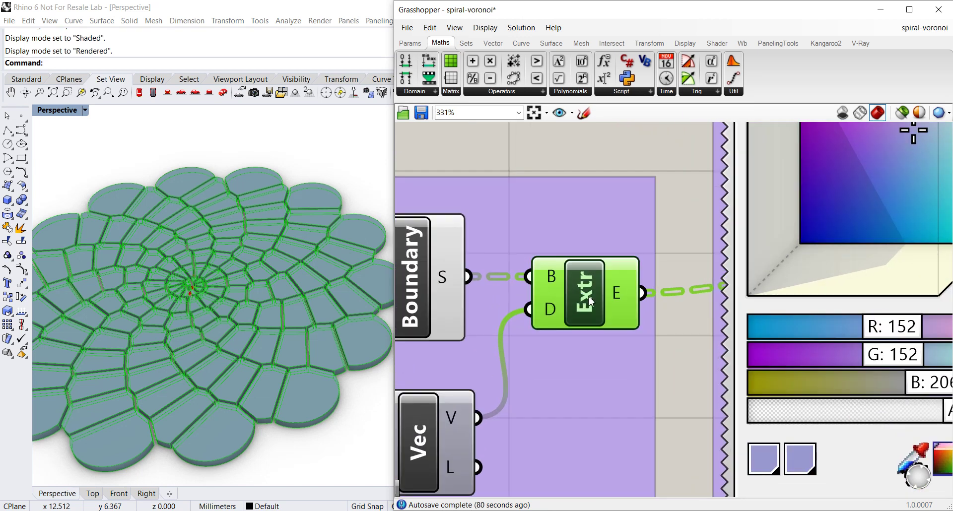
{"action": "right_click", "coordinate": [585, 293]}
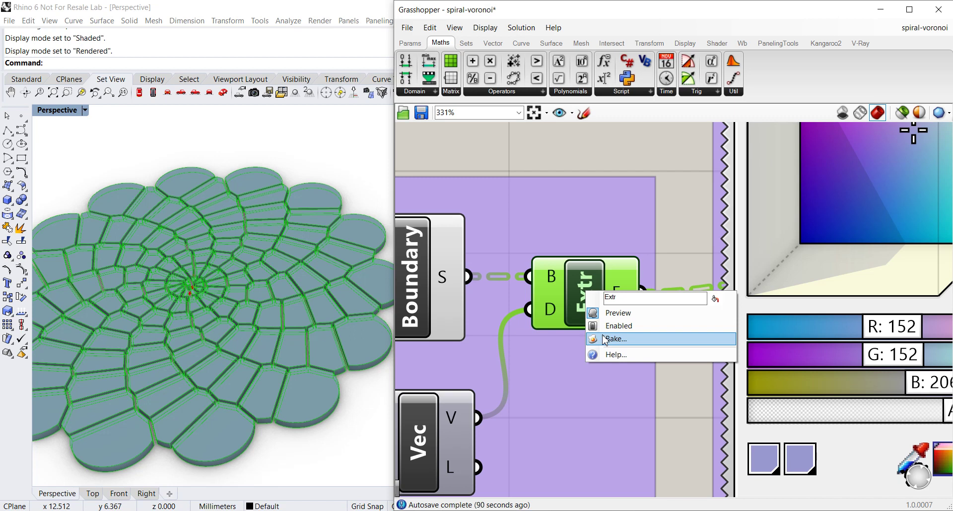
{"action": "left_click", "coordinate": [692, 399]}
{"action": "scroll", "coordinate": [691, 387], "scroll_direction": "down", "scroll_amount": 3}
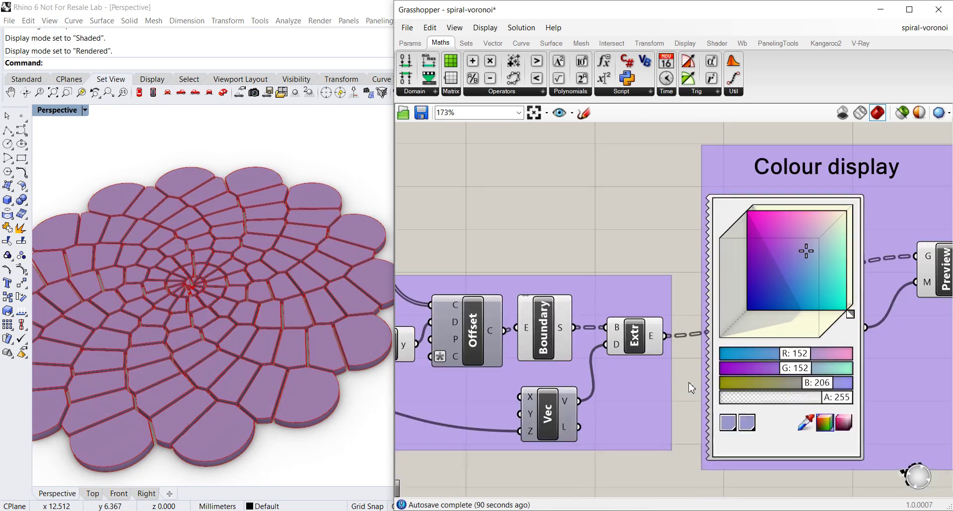
{"action": "scroll", "coordinate": [691, 387], "scroll_direction": "down", "scroll_amount": 2}
{"action": "scroll", "coordinate": [716, 294], "scroll_direction": "down", "scroll_amount": 2}
Zoom out and pan the Grasshopper canvas left toward the Numbers Generation and Points creation groups
{"action": "right_click_drag", "start_coordinate": [716, 294], "coordinate": [728, 292]}
{"action": "scroll", "coordinate": [595, 293], "scroll_direction": "down", "scroll_amount": 2}
{"action": "right_click_drag", "start_coordinate": [565, 293], "coordinate": [694, 287]}
{"action": "right_click_drag", "start_coordinate": [576, 289], "coordinate": [585, 265]}
{"action": "scroll", "coordinate": [597, 266], "scroll_direction": "up", "scroll_amount": 2}
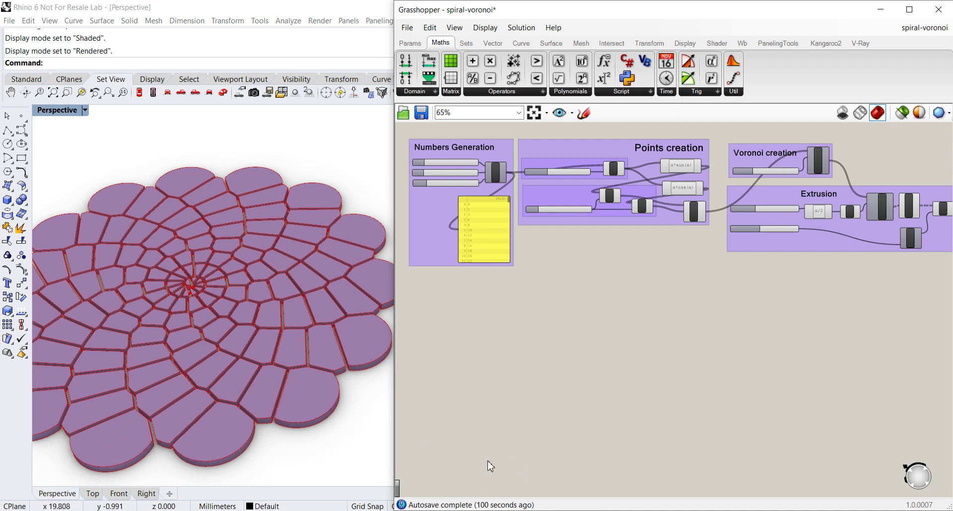
Rotate the Rhino view slightly, then zoom to 147% on the Numbers Generation group's Start, Step and Count sliders
{"action": "right_click_drag", "start_coordinate": [257, 313], "coordinate": [440, 323]}
{"action": "right_click_drag", "start_coordinate": [531, 314], "coordinate": [506, 355]}
{"action": "scroll", "coordinate": [534, 315], "scroll_direction": "up", "scroll_amount": 5}
{"action": "right_click_drag", "start_coordinate": [492, 320], "coordinate": [504, 340]}
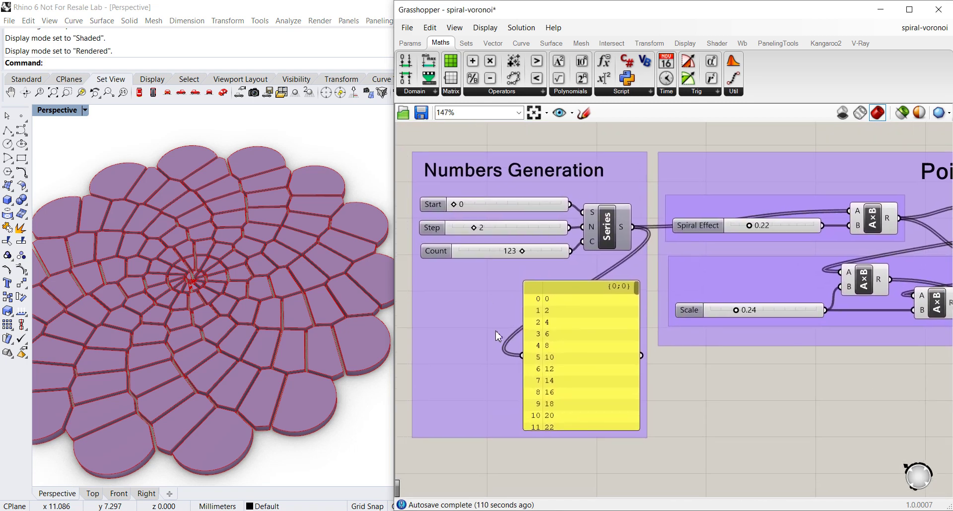